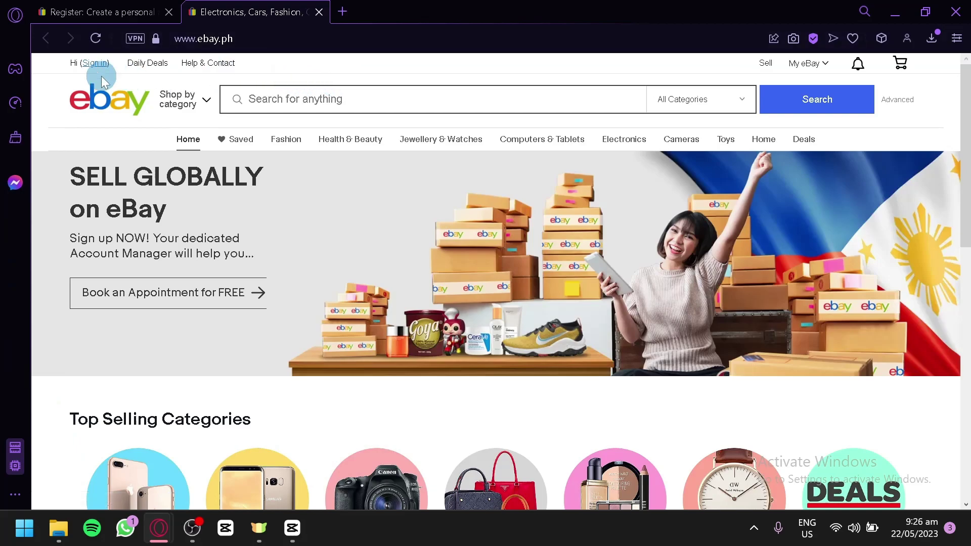
scroll(797, 161, down, 2)
scroll(796, 160, down, 5)
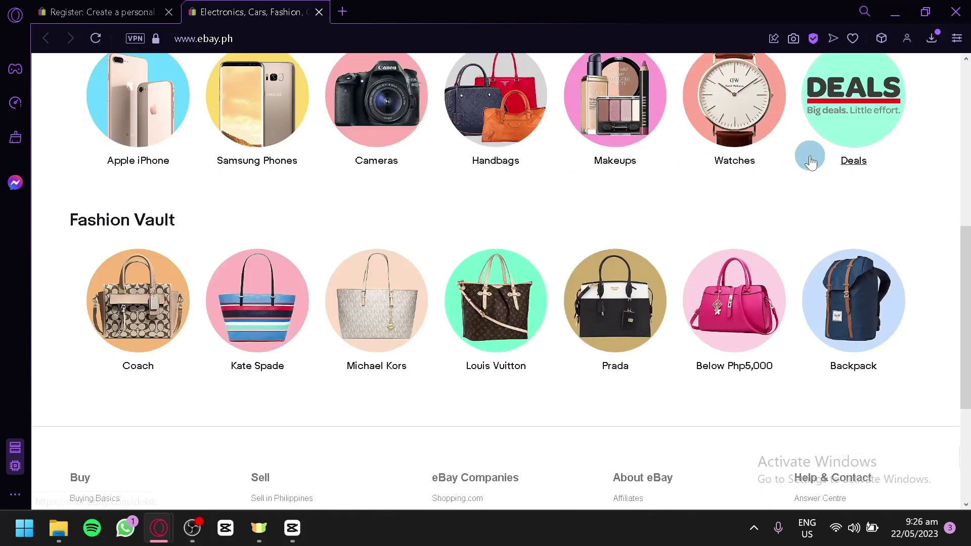
scroll(804, 152, down, 4)
scroll(804, 152, up, 10)
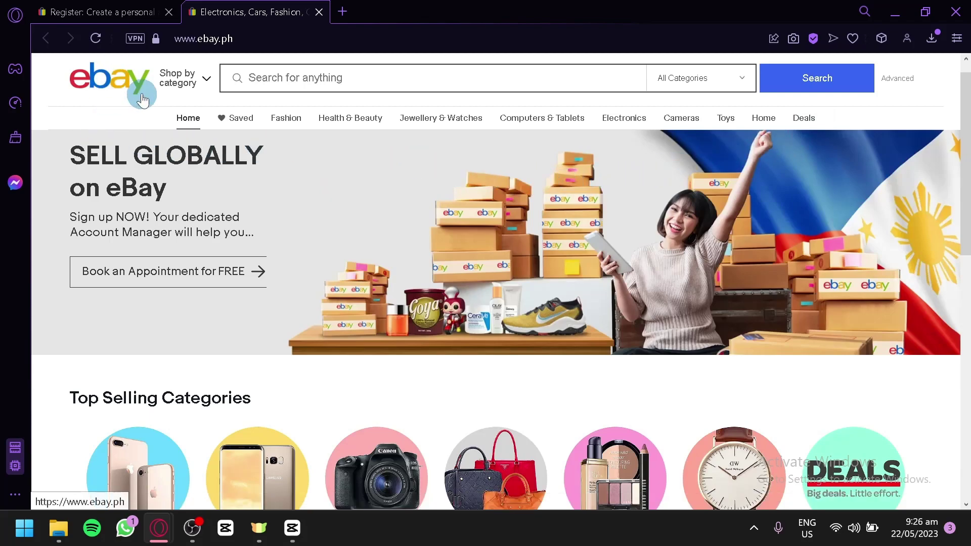
scroll(91, 106, up, 1)
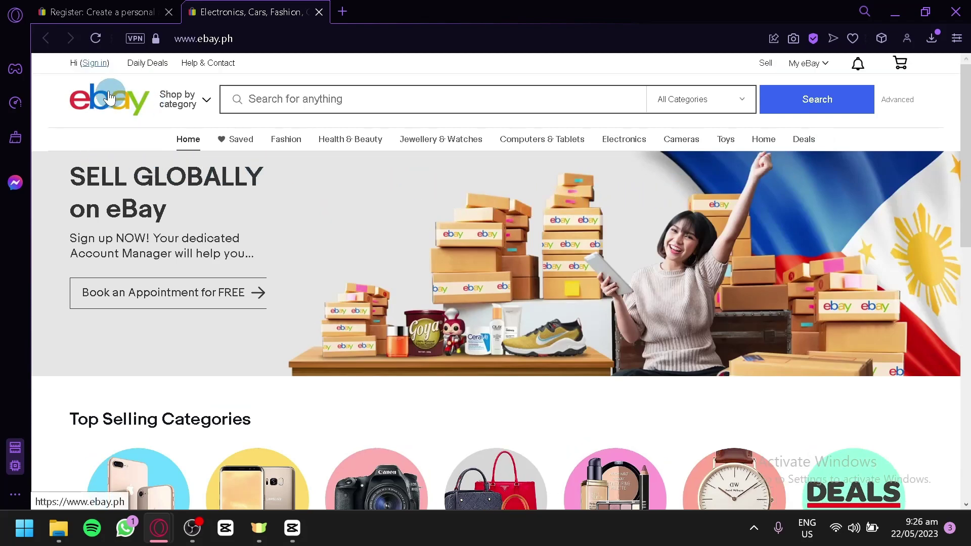
Go to the eBay sign-in page from the home page header.
click(88, 67)
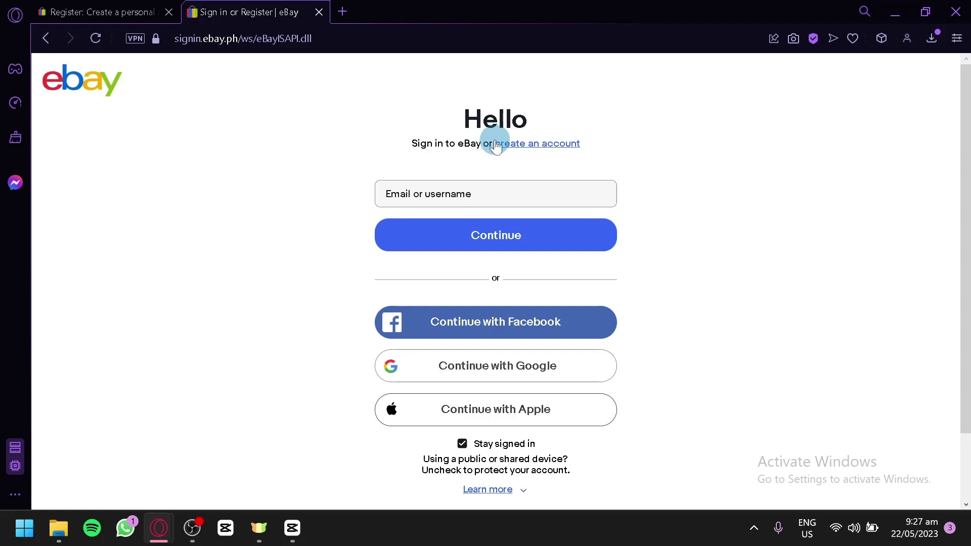
Switch to the registration page, compare Personal and Business account types, and settle on Personal.
click(151, 6)
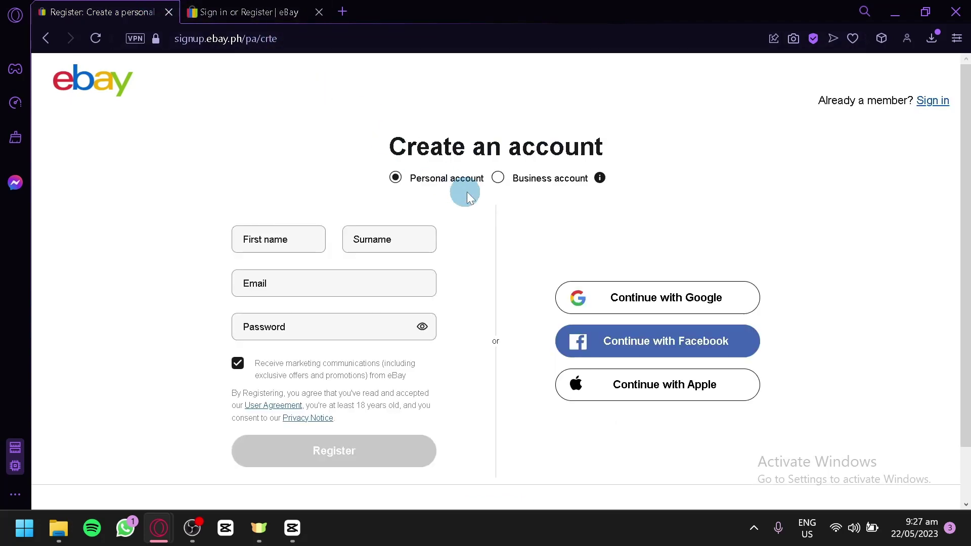
click(317, 13)
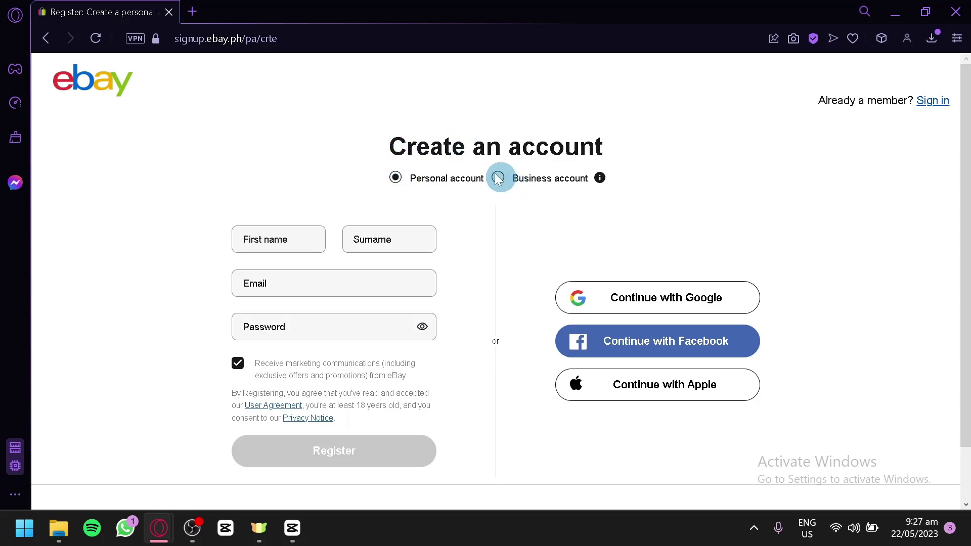
click(394, 177)
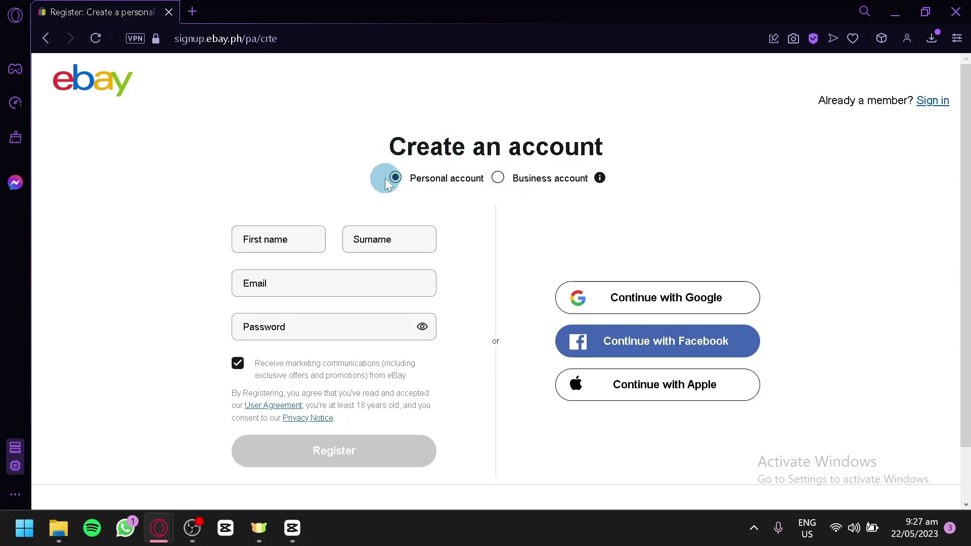
click(498, 179)
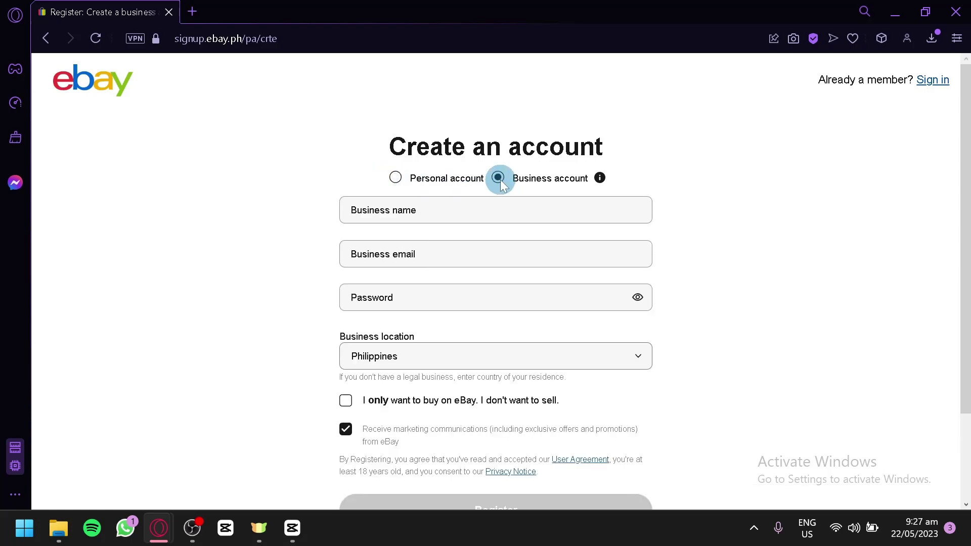
click(599, 177)
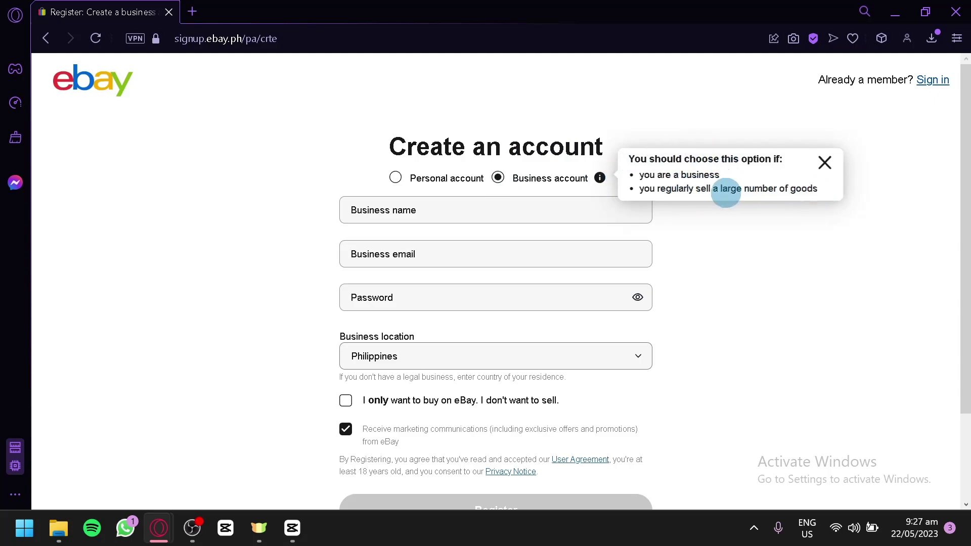
right_click(635, 181)
click(395, 176)
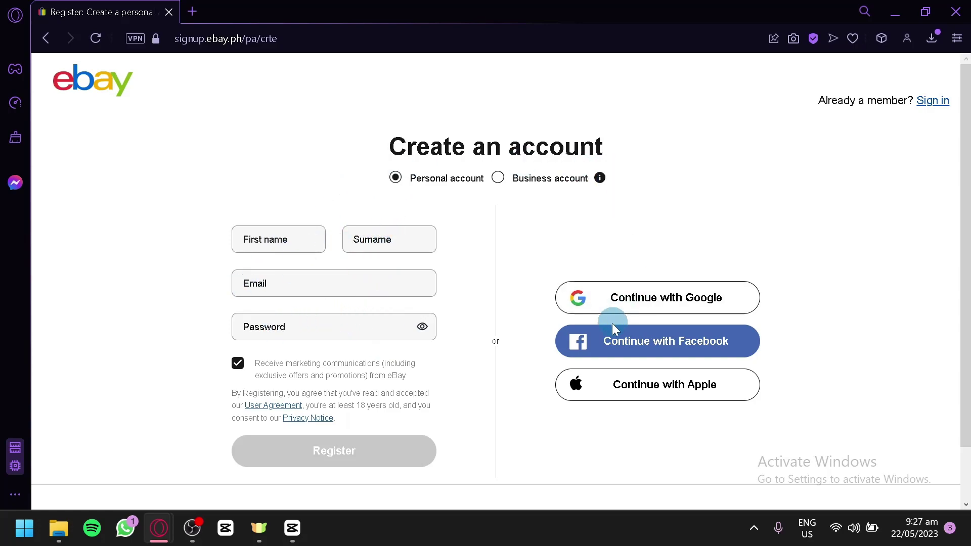
Opt out of marketing emails and continue registration with a Google account.
click(238, 365)
click(591, 292)
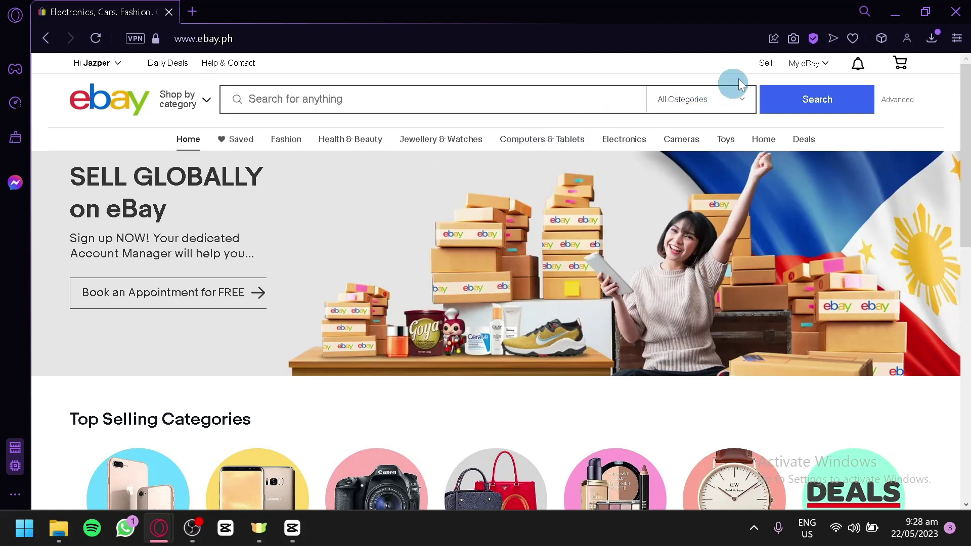
Go to the Selling section and start listing a new item.
click(764, 67)
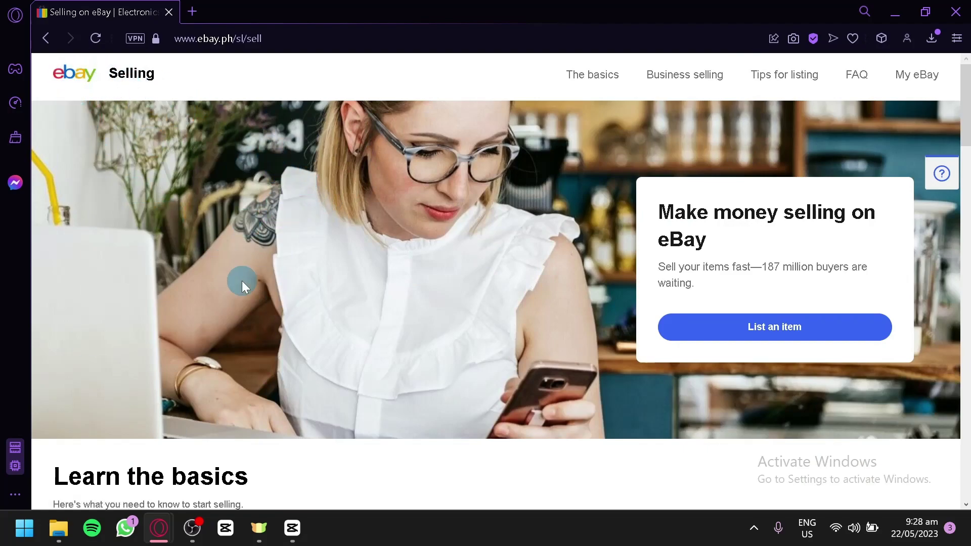
scroll(242, 281, down, 5)
scroll(379, 243, down, 2)
scroll(449, 249, up, 2)
scroll(442, 229, up, 2)
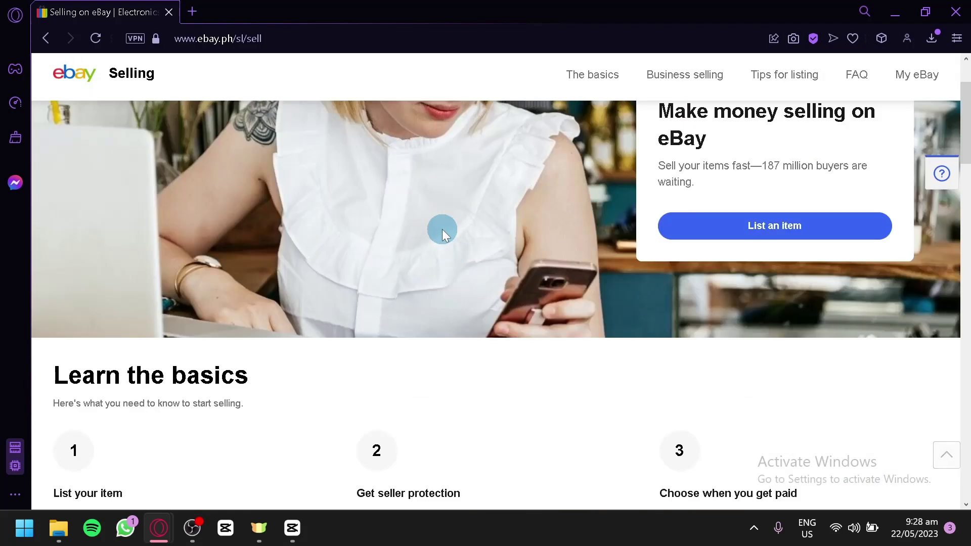
scroll(442, 229, up, 1)
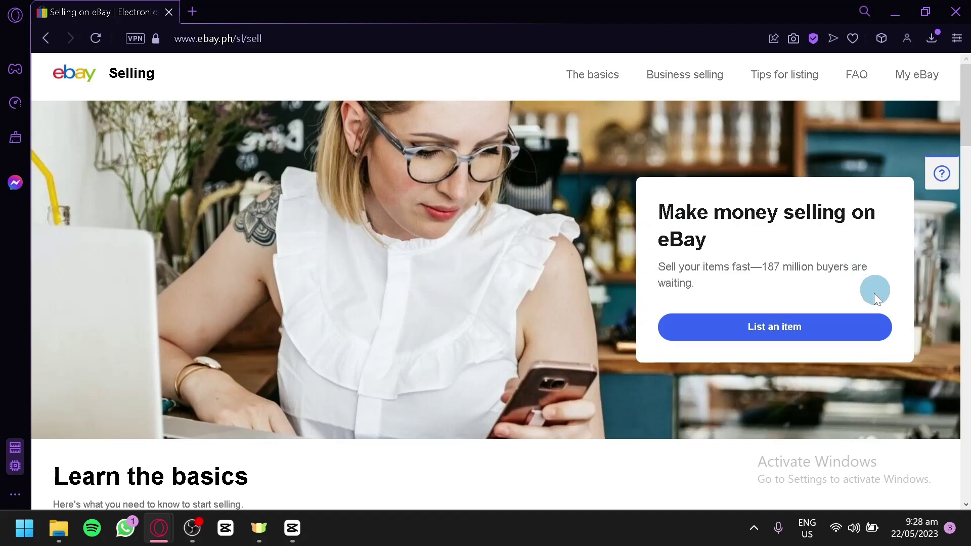
click(830, 326)
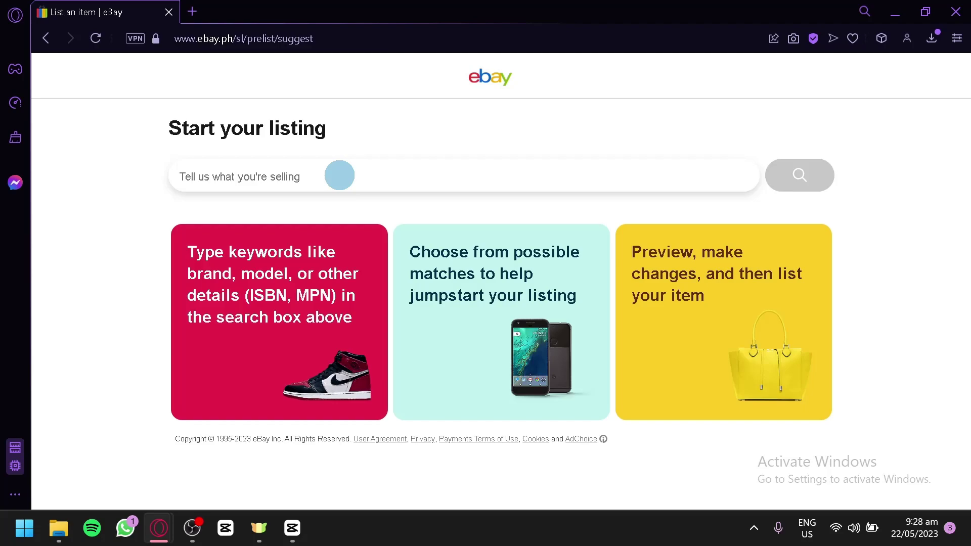
text(Cybr)
Search for 'Cyberpunk pants', glance at the Department detail, and continue without a product match.
key(BackSpace)
text(e)
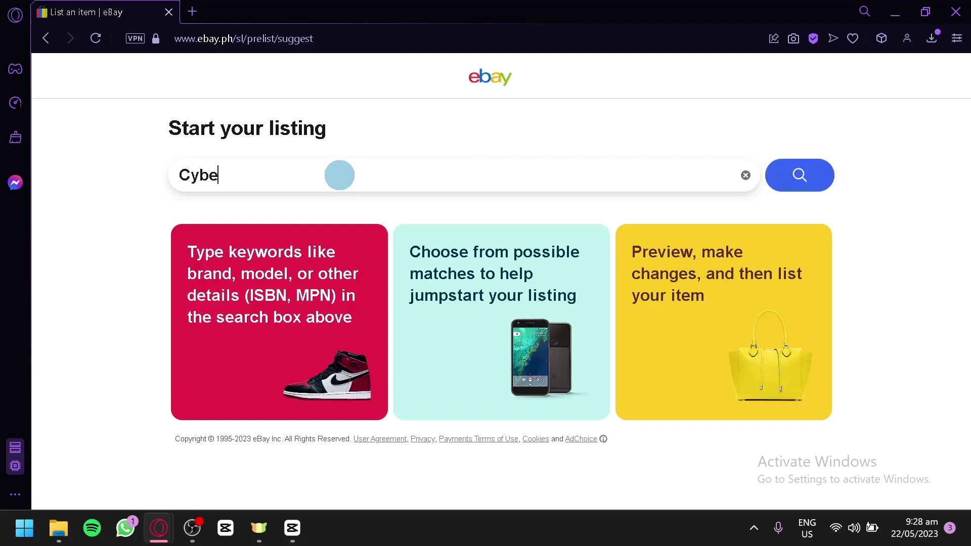
text(rpunk )
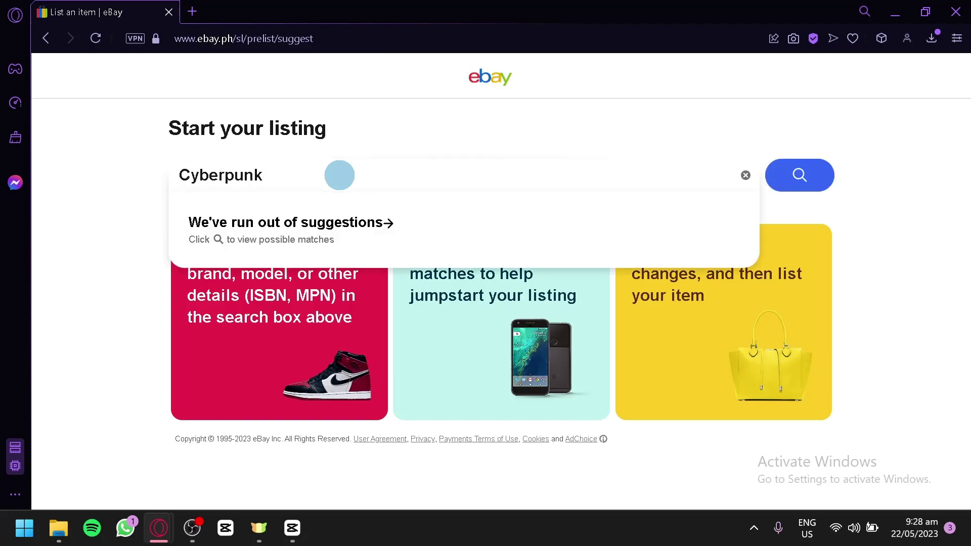
text(pants)
click(787, 183)
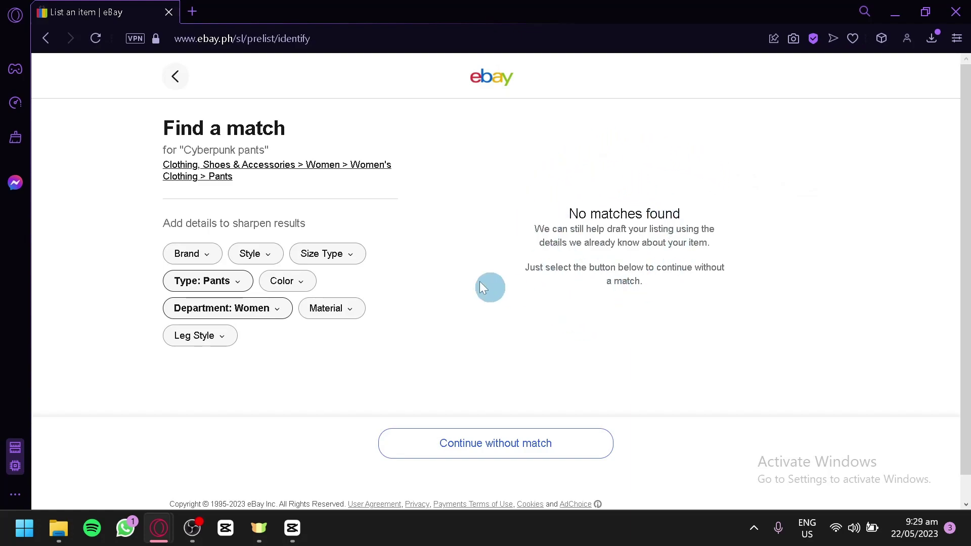
click(246, 313)
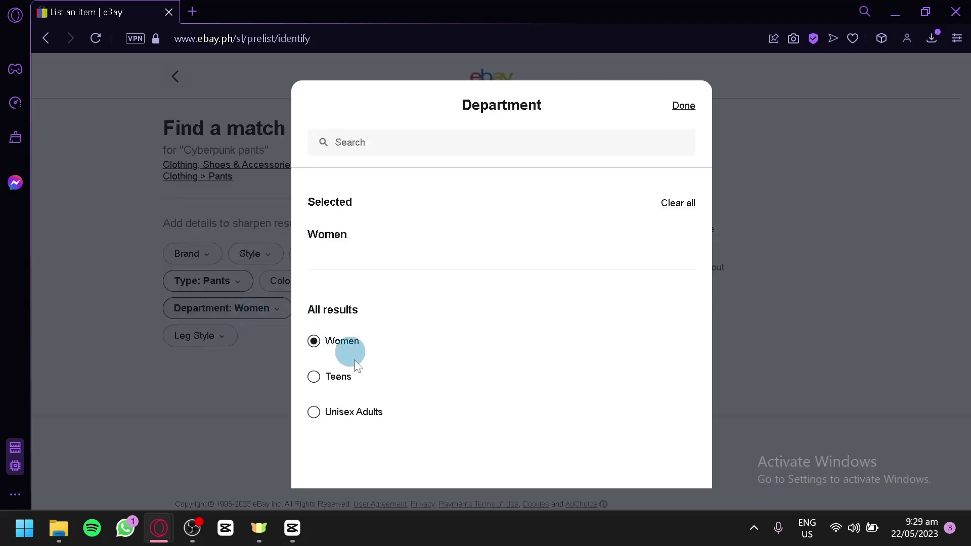
click(683, 204)
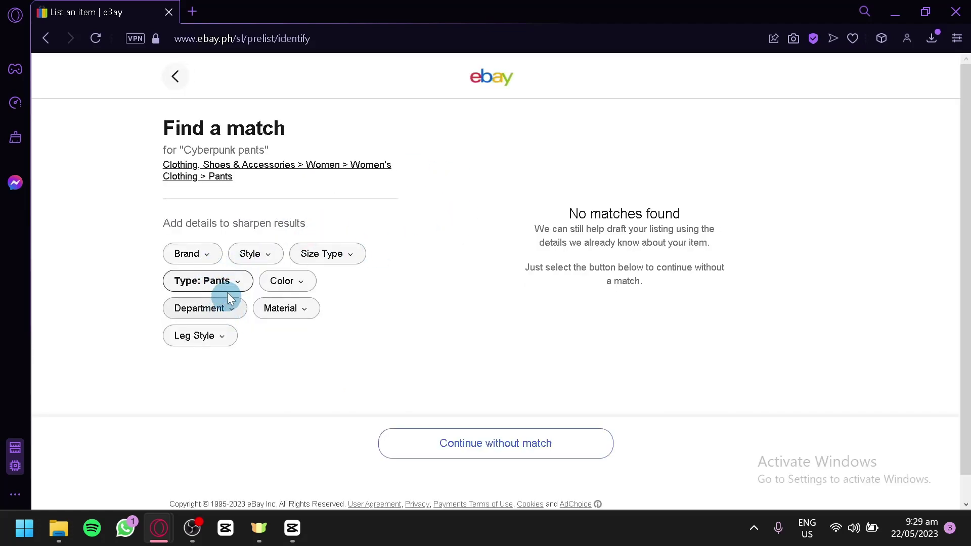
click(500, 445)
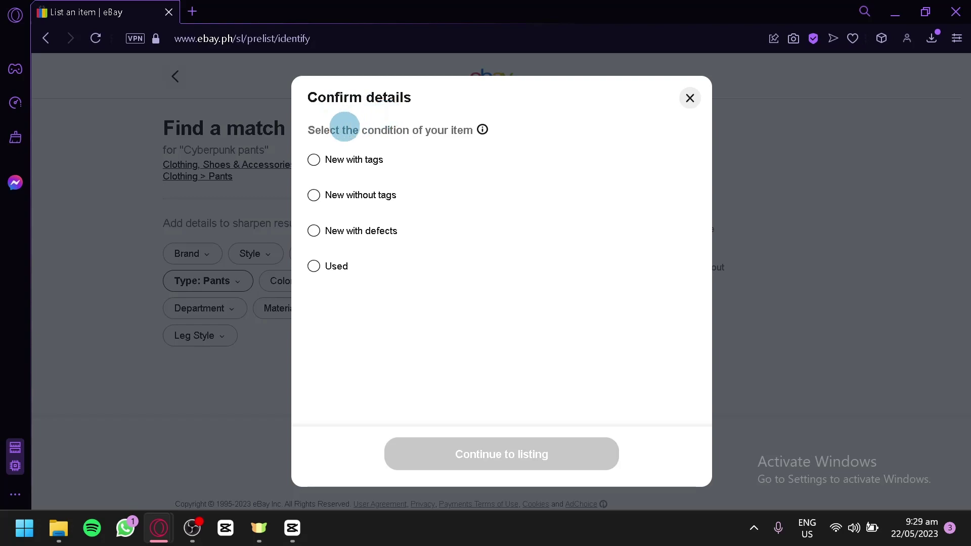
Mark the item condition as New with tags and proceed to the listing form.
click(313, 159)
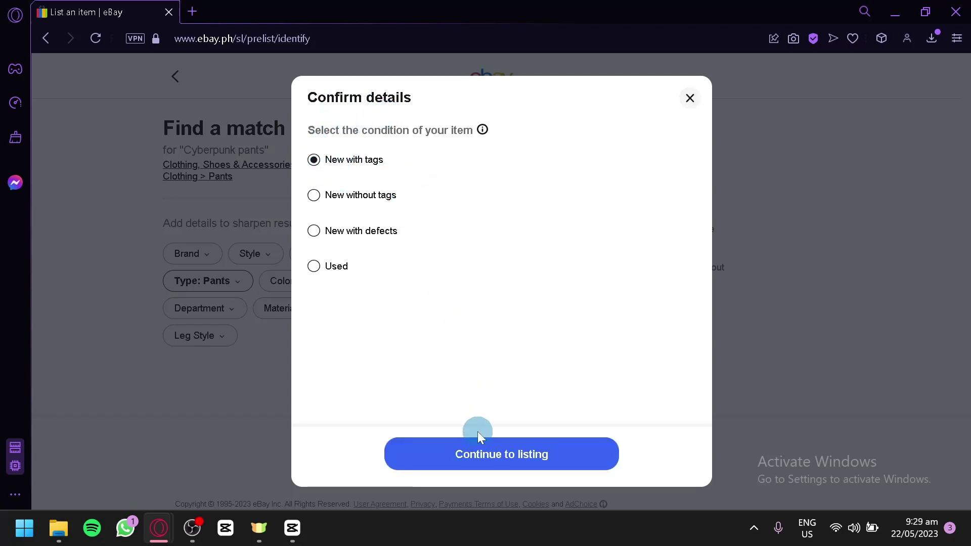
click(468, 444)
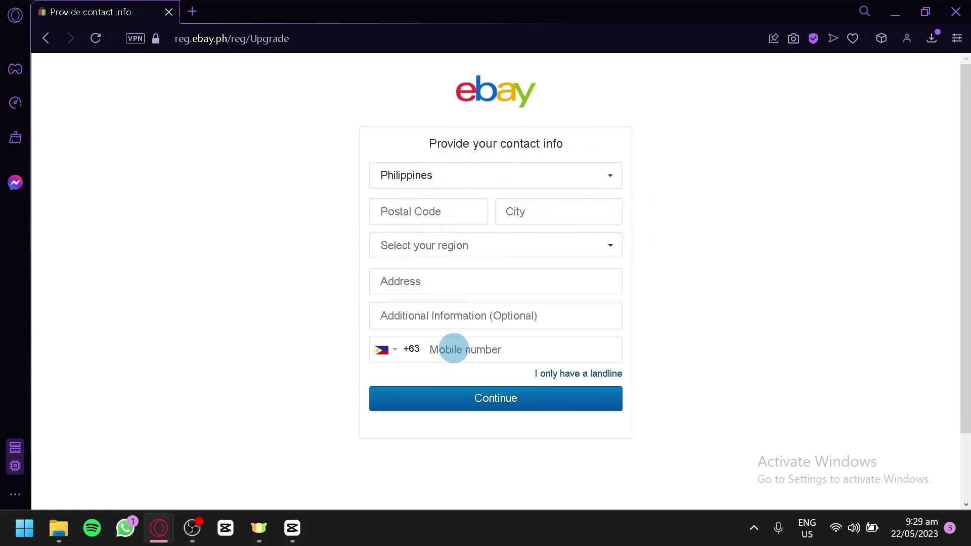
Extend the listing title to 'Cyberpunk pants black and with designs'.
click(537, 206)
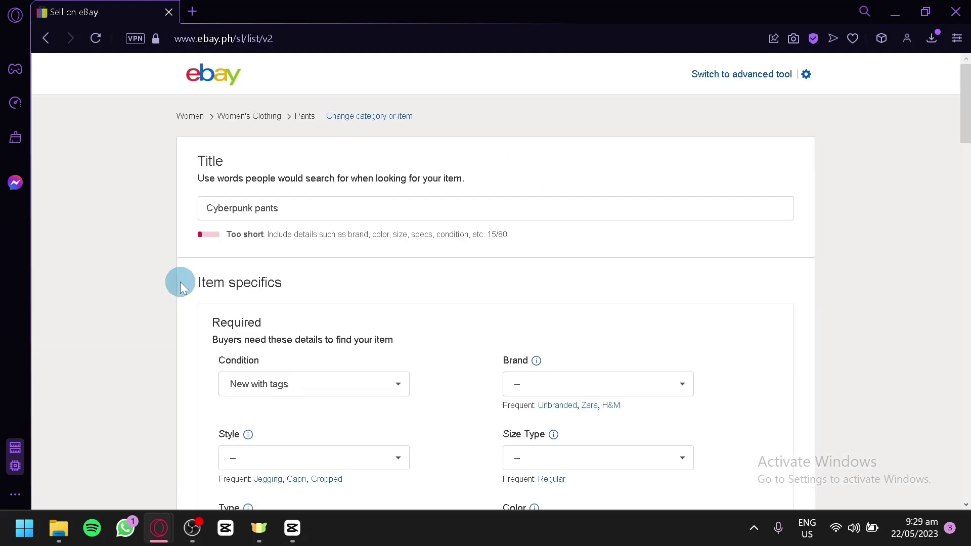
scroll(381, 220, down, 3)
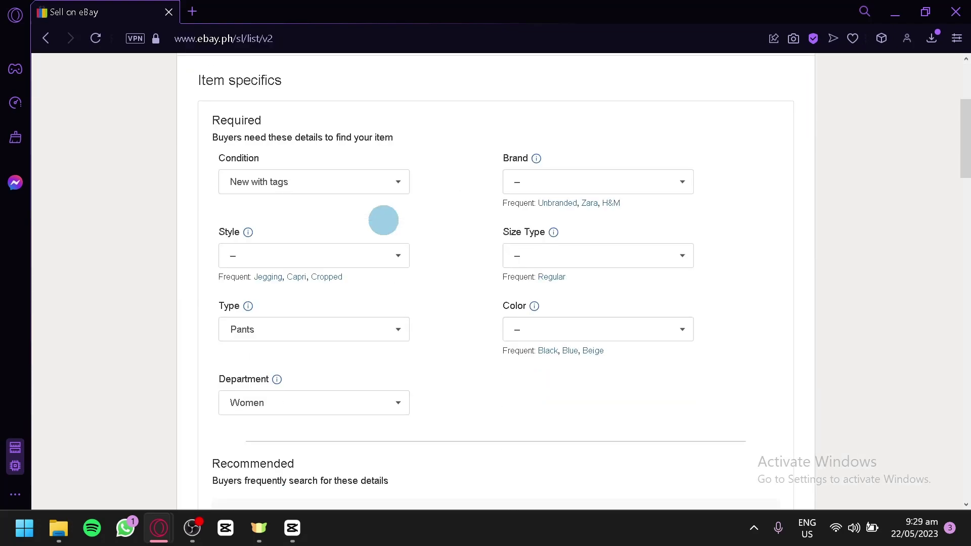
scroll(376, 220, up, 3)
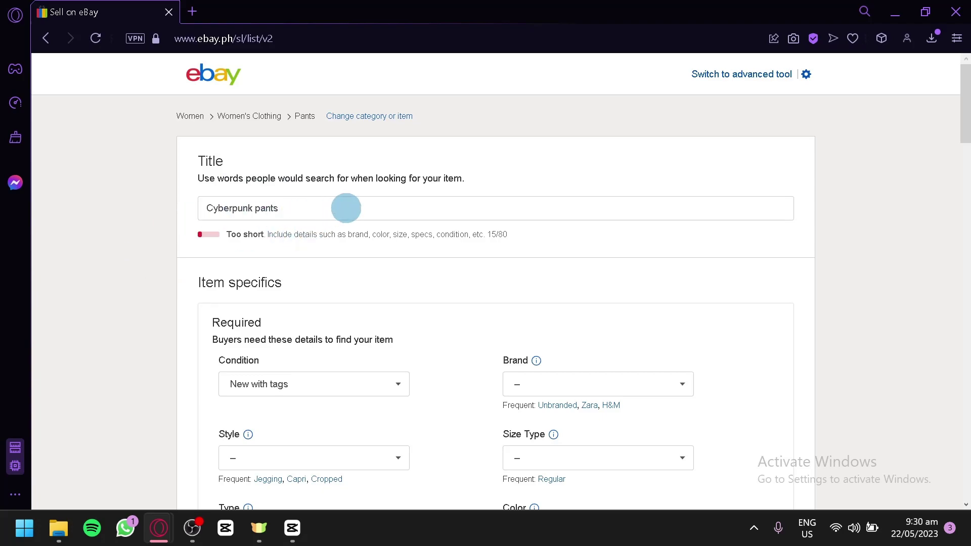
click(346, 207)
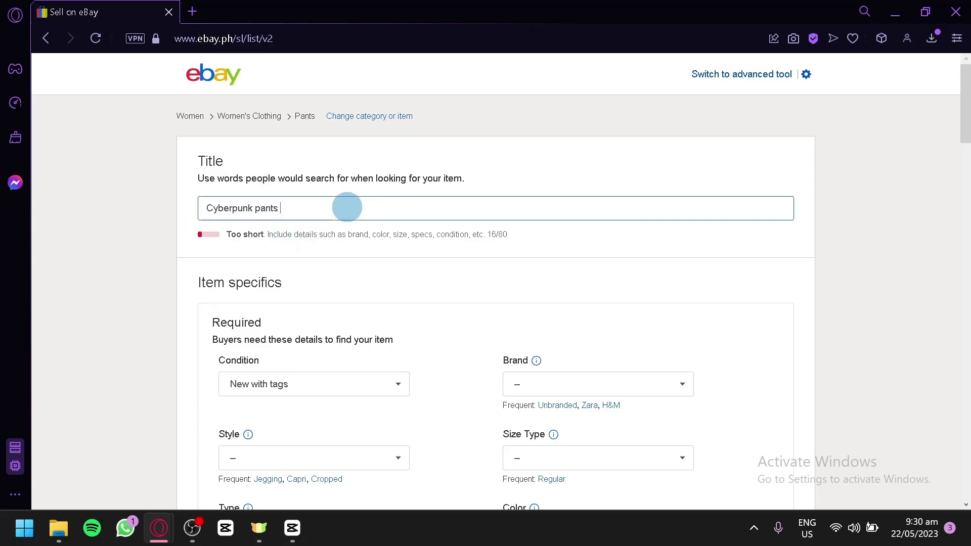
text(black and with designs)
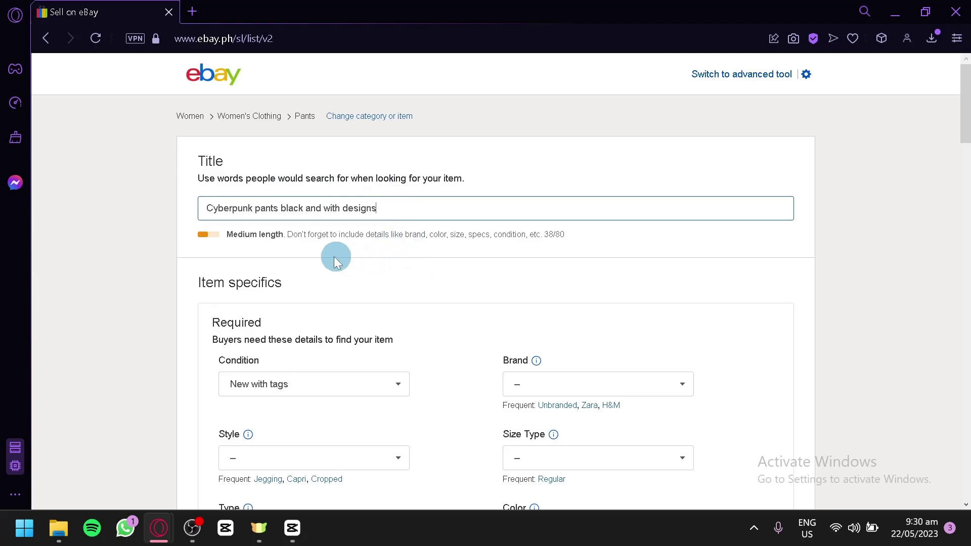
scroll(529, 279, down, 3)
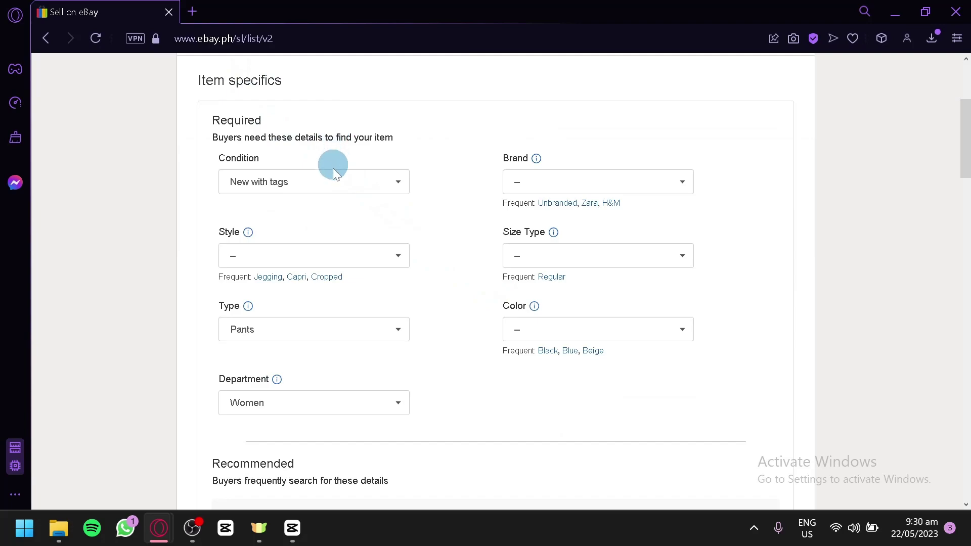
Set Style to Windbreaker and Brand to Unbranded after first trying a custom brand.
click(343, 259)
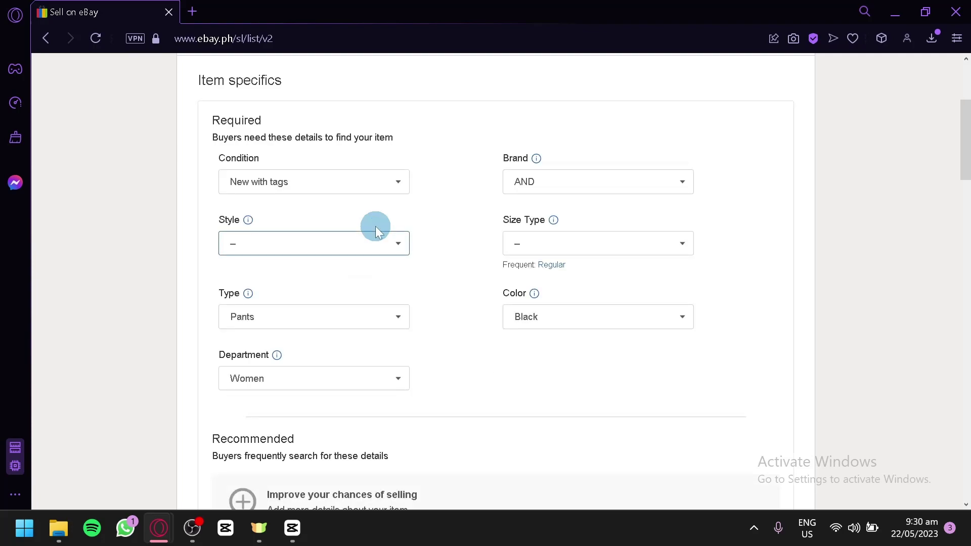
click(379, 240)
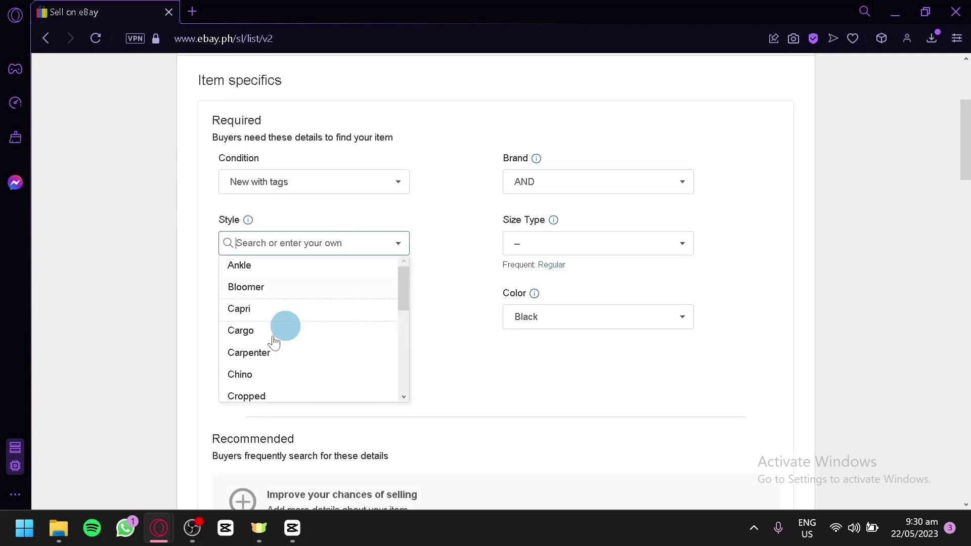
scroll(337, 364, down, 3)
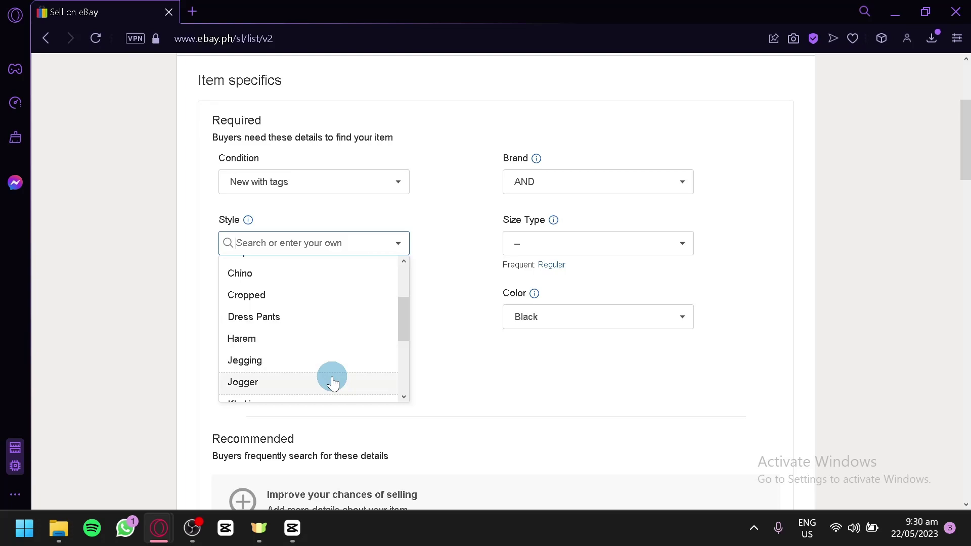
scroll(338, 377, down, 5)
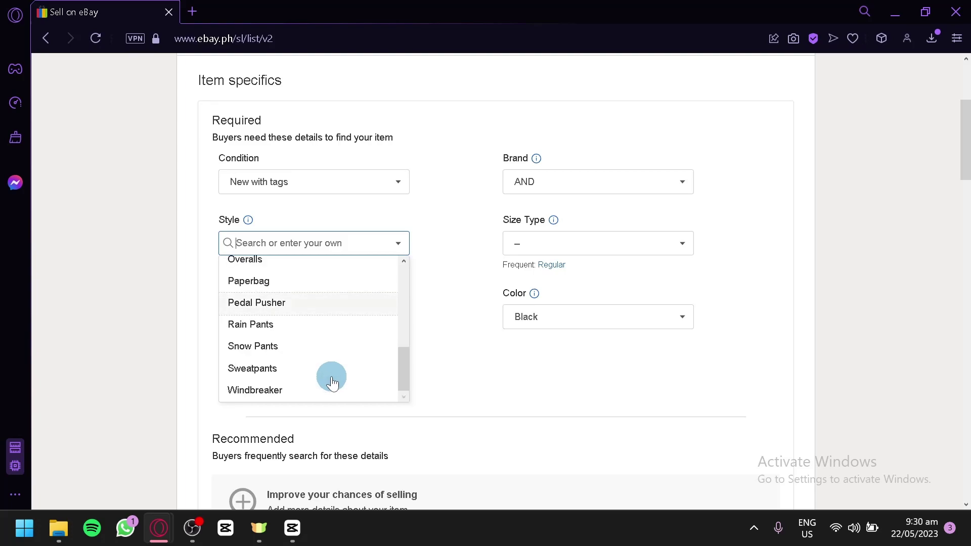
click(359, 397)
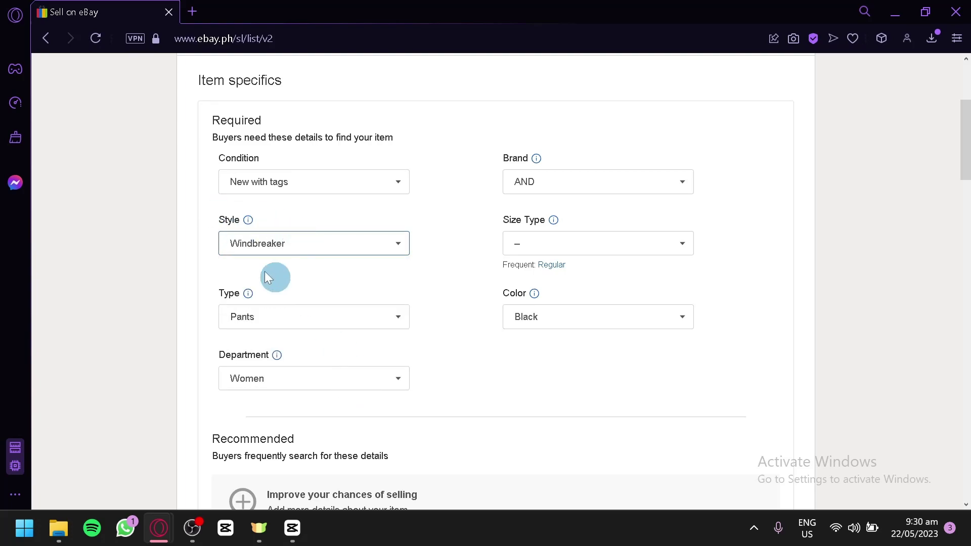
click(641, 188)
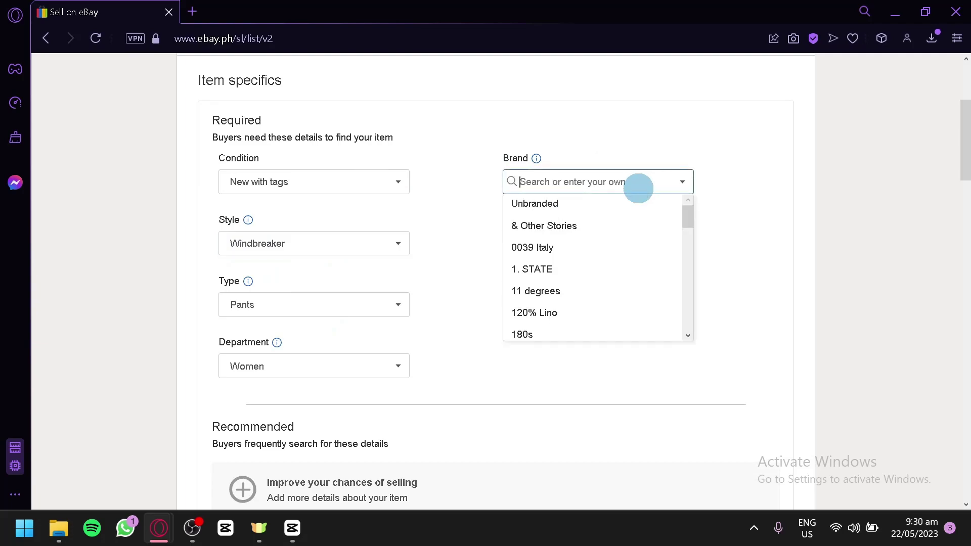
scroll(665, 239, down, 3)
scroll(645, 242, down, 3)
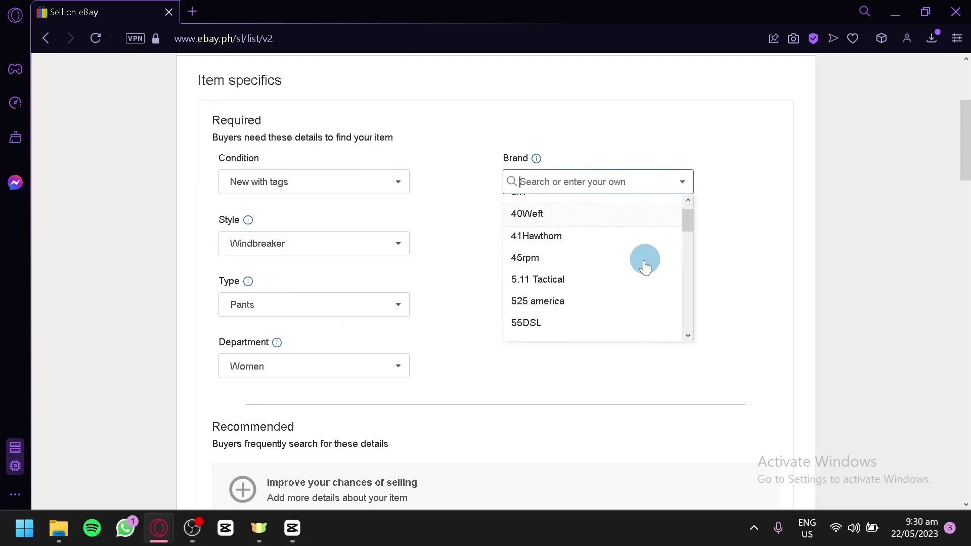
scroll(643, 268, down, 3)
scroll(640, 250, down, 3)
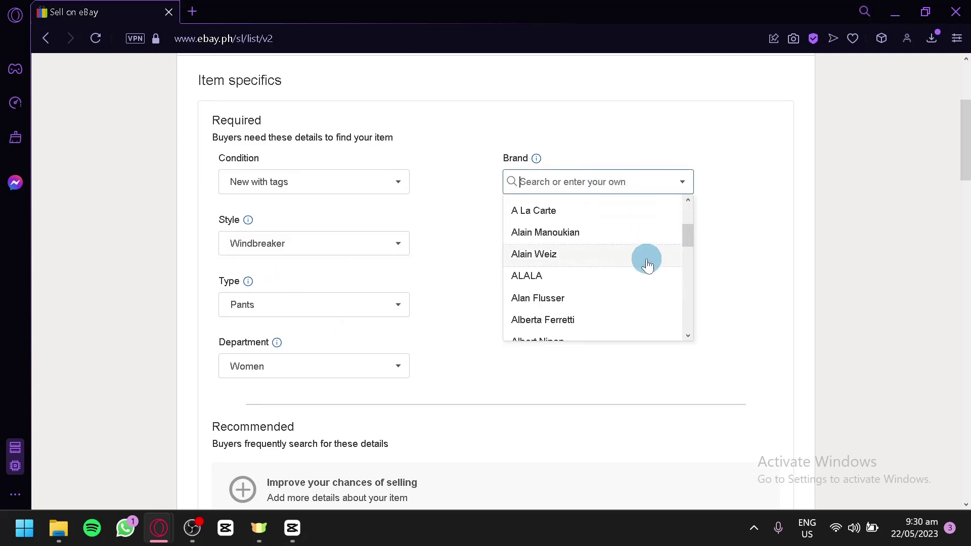
text(exac)
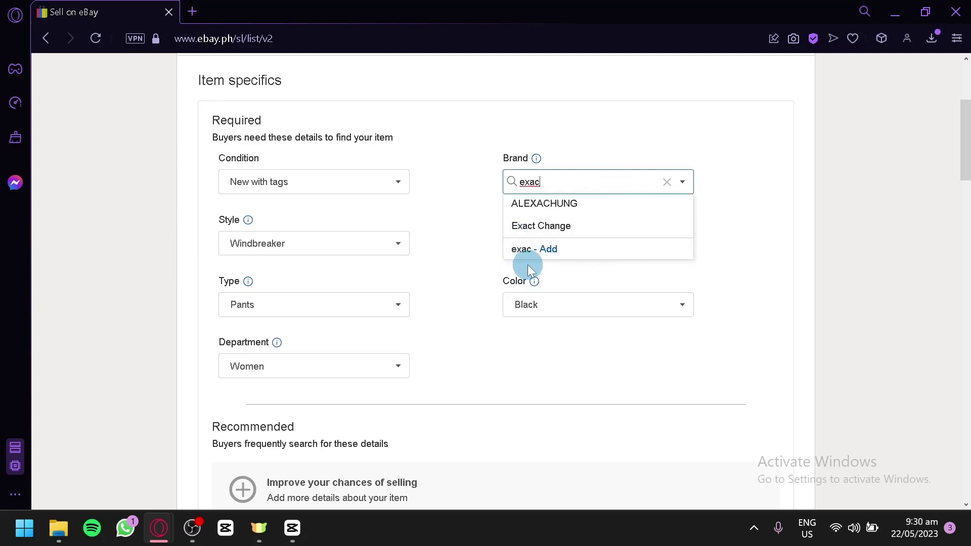
click(547, 254)
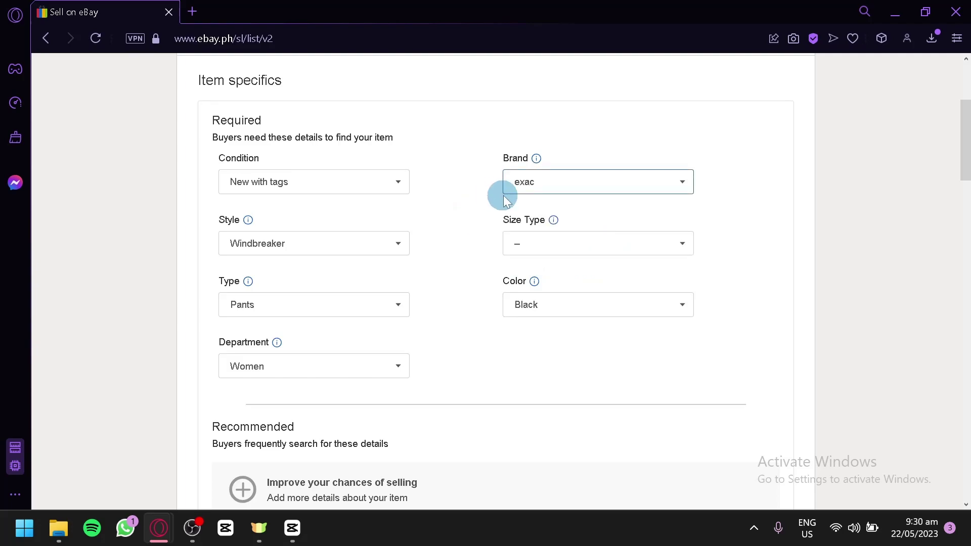
click(597, 174)
scroll(584, 268, down, 3)
scroll(586, 269, down, 3)
scroll(594, 267, up, 5)
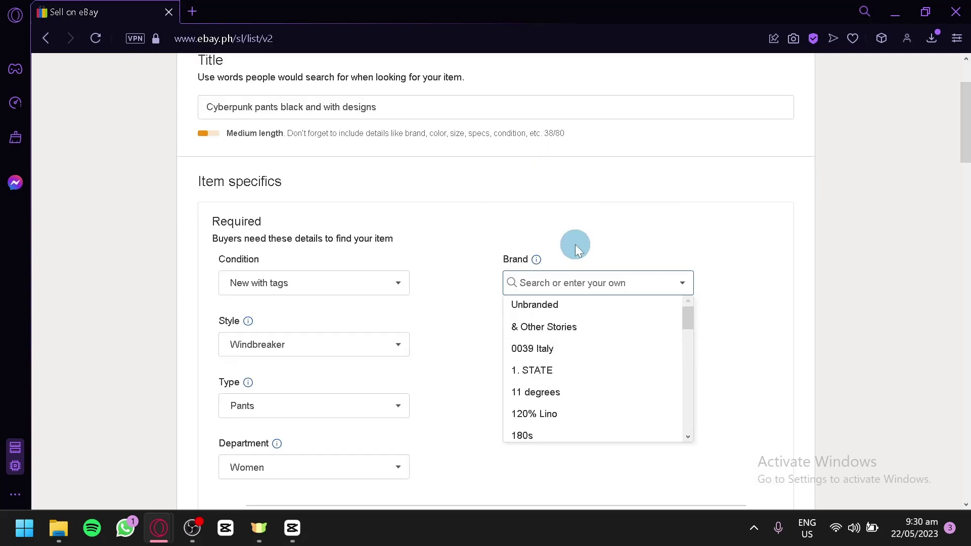
scroll(574, 243, up, 2)
click(537, 414)
scroll(501, 256, down, 3)
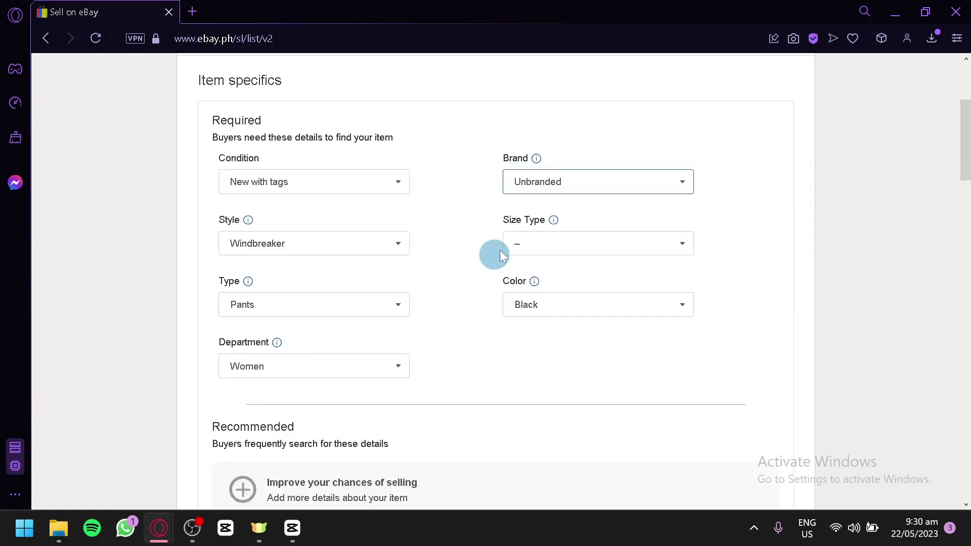
Set Size Type Regular, Size XS and Department Unisex Adults.
click(567, 244)
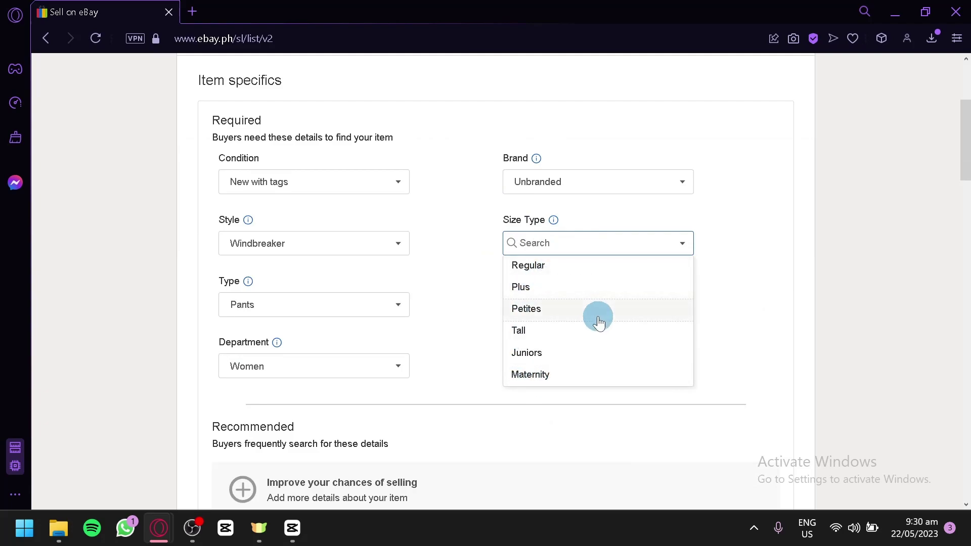
scroll(592, 330, down, 1)
click(559, 162)
scroll(548, 199, up, 2)
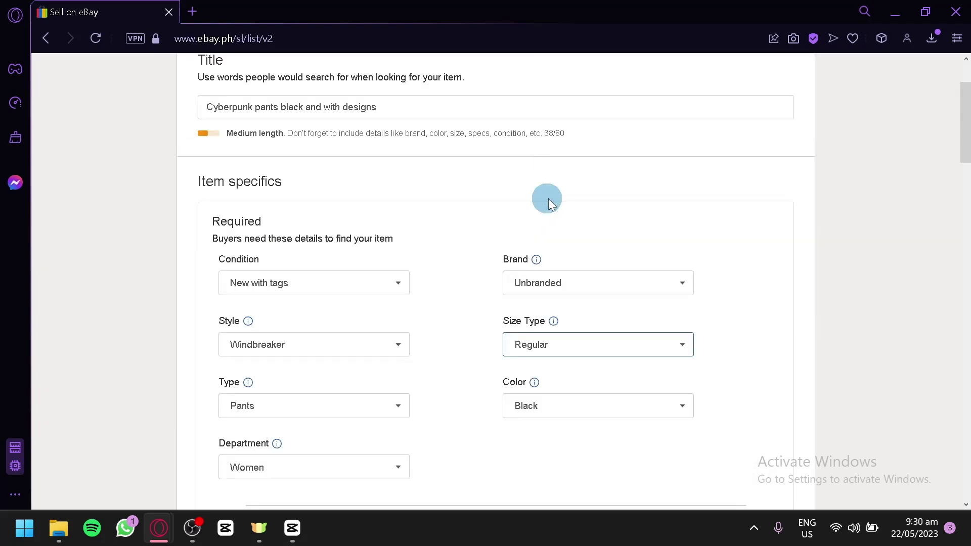
scroll(555, 200, up, 1)
scroll(555, 199, down, 2)
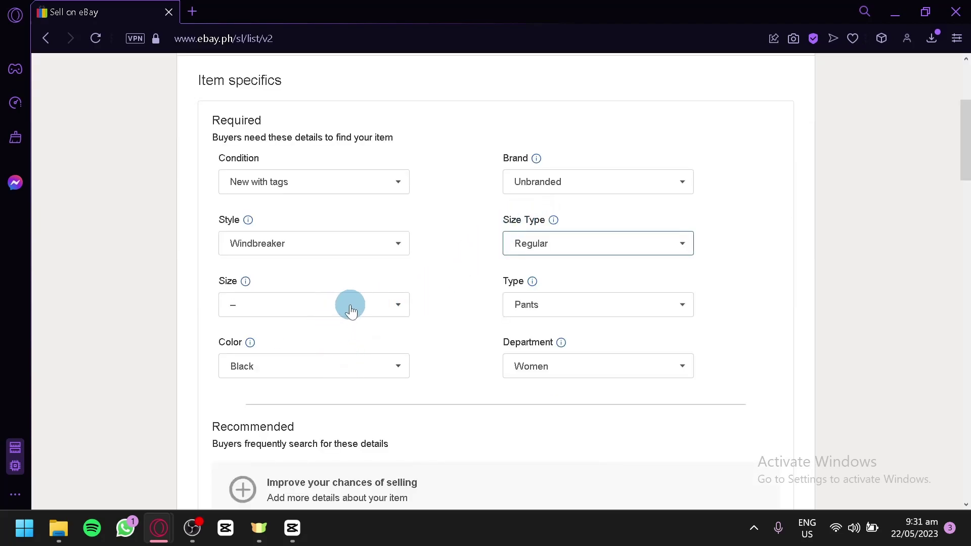
click(388, 307)
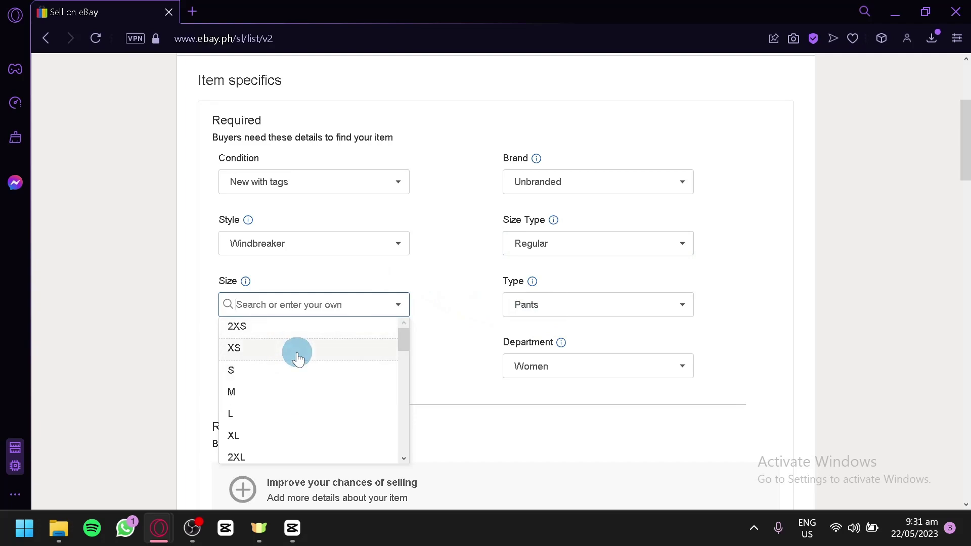
scroll(298, 402, down, 3)
scroll(288, 410, up, 2)
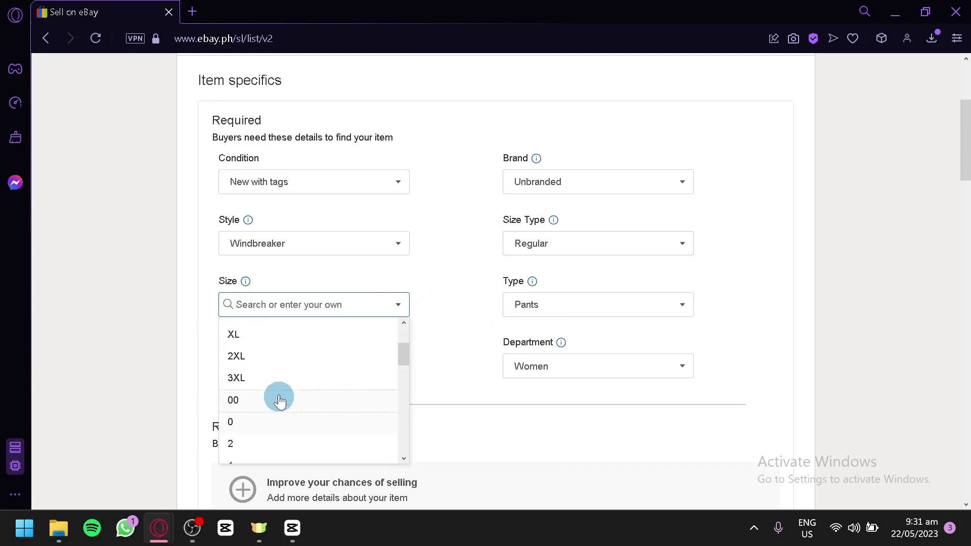
scroll(285, 398, down, 5)
scroll(300, 429, up, 5)
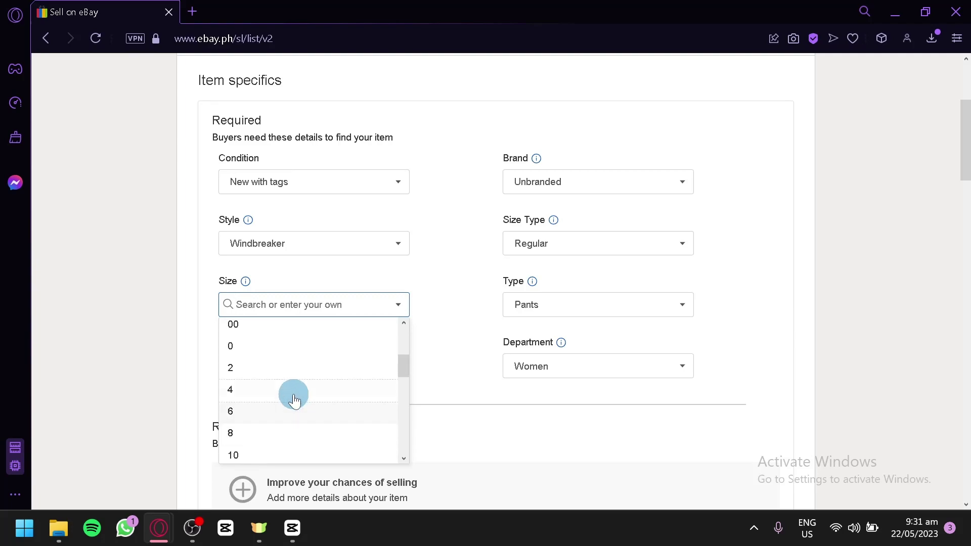
scroll(293, 390, up, 3)
click(291, 349)
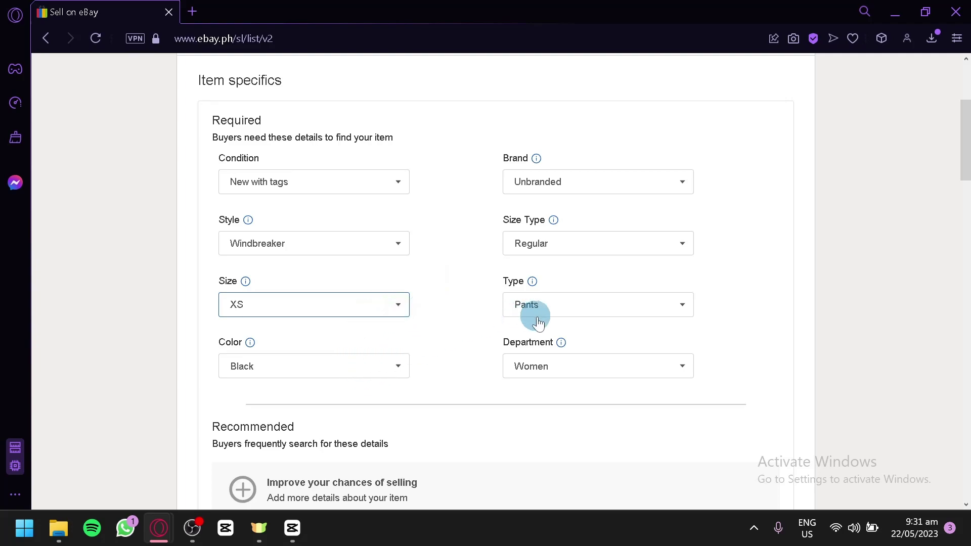
click(606, 369)
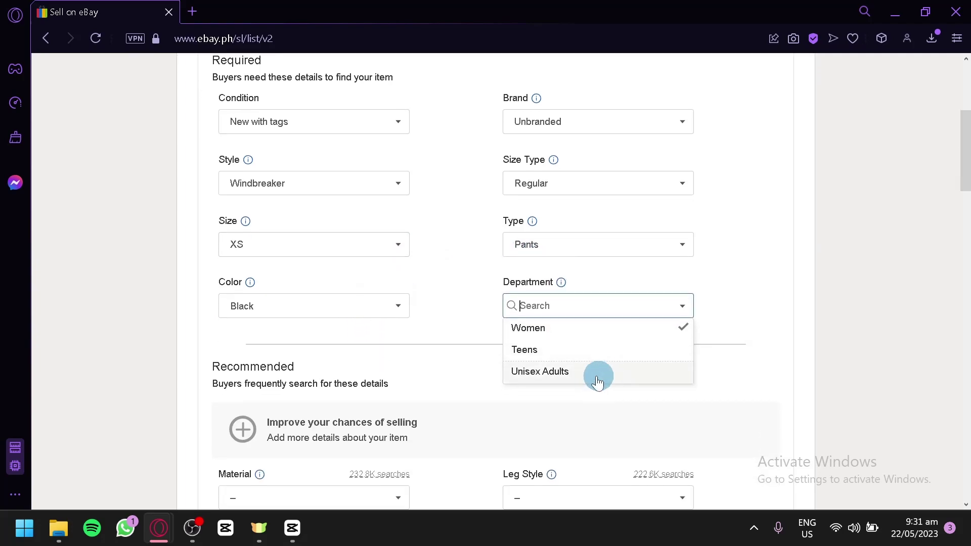
click(567, 369)
scroll(550, 348, down, 2)
scroll(547, 342, down, 2)
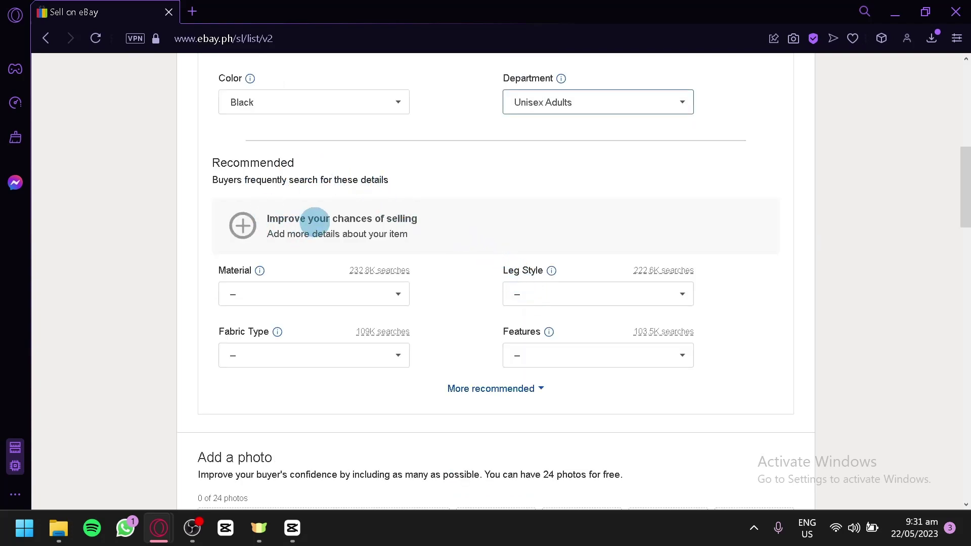
Browse the optional Material, Leg Style, Fabric Type and Features lists without choosing any.
click(319, 294)
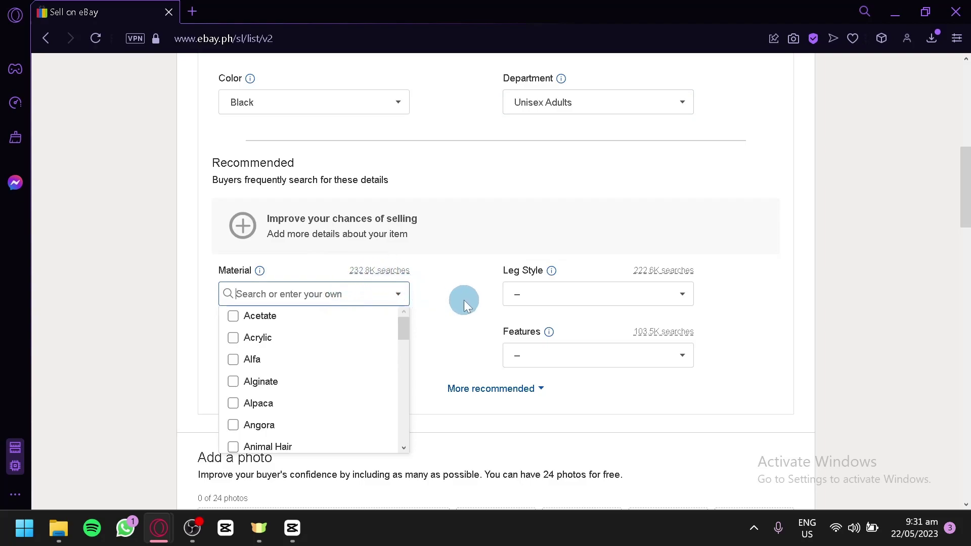
click(543, 296)
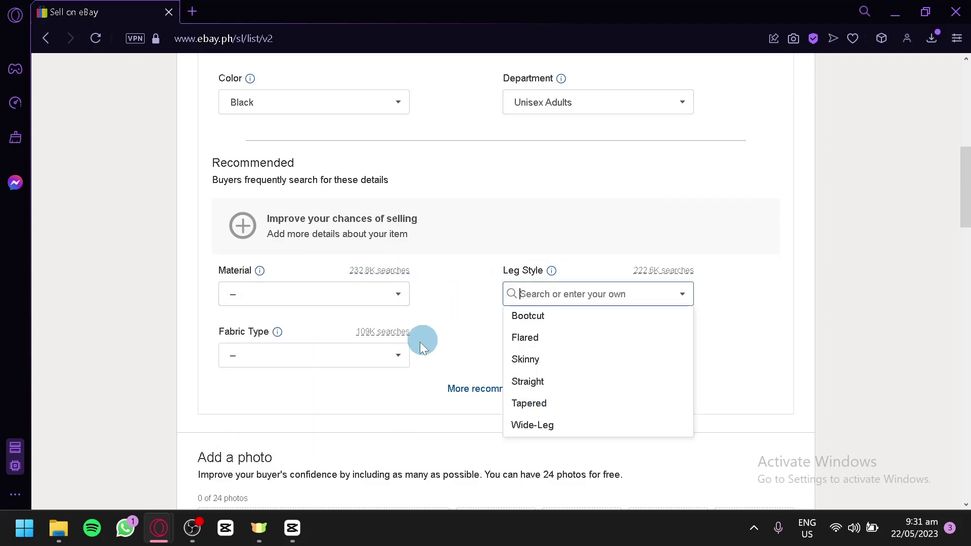
click(381, 345)
click(605, 297)
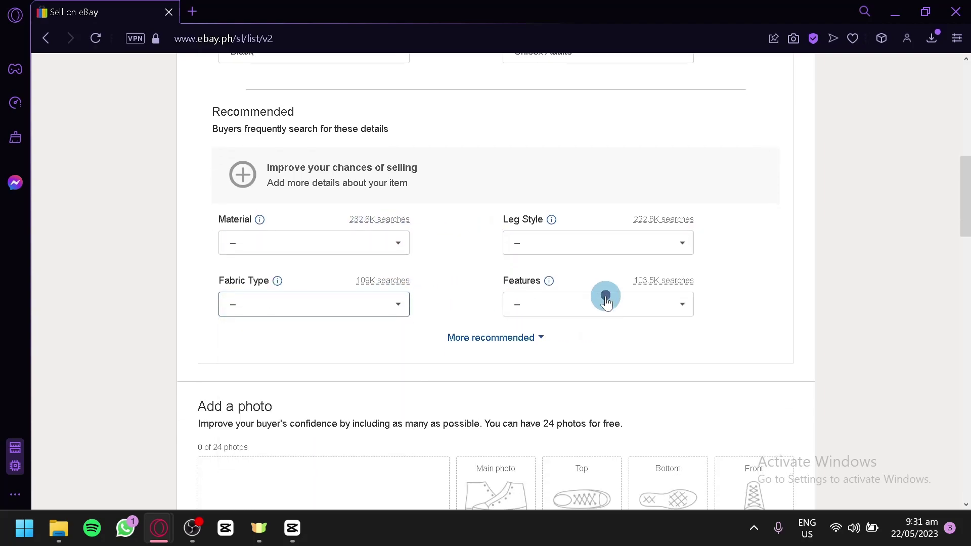
click(436, 250)
scroll(450, 243, down, 3)
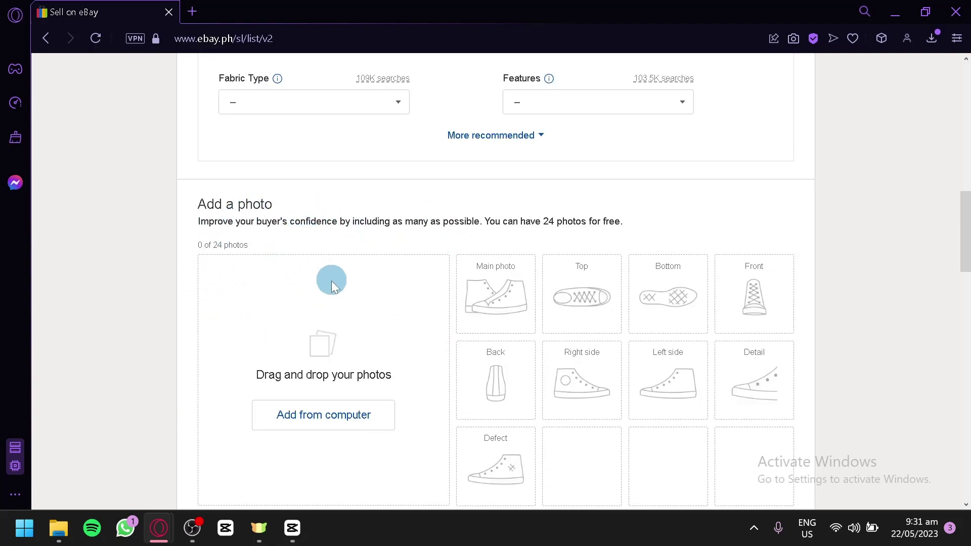
scroll(332, 280, down, 2)
Upload the downloaded cyberpunk joggers image as the listing's main photo.
click(337, 316)
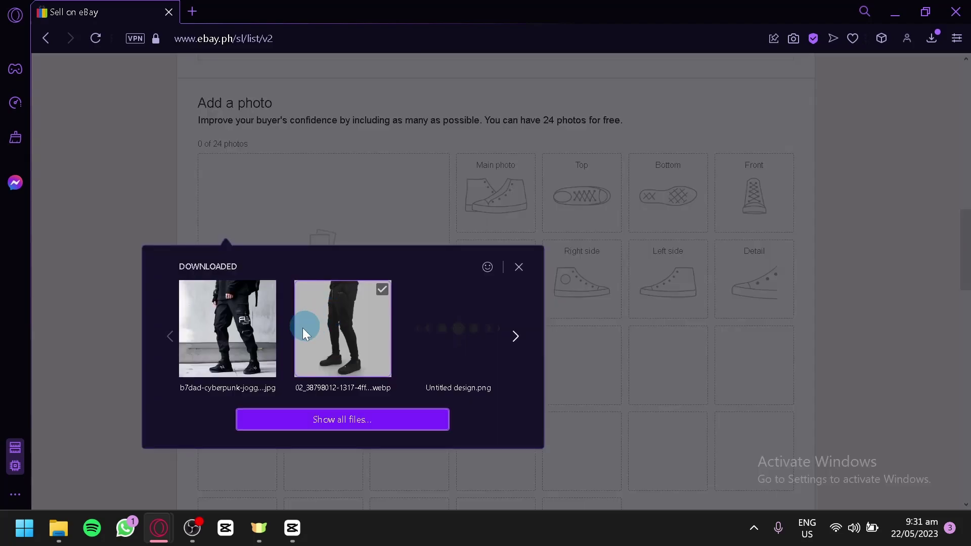
click(214, 344)
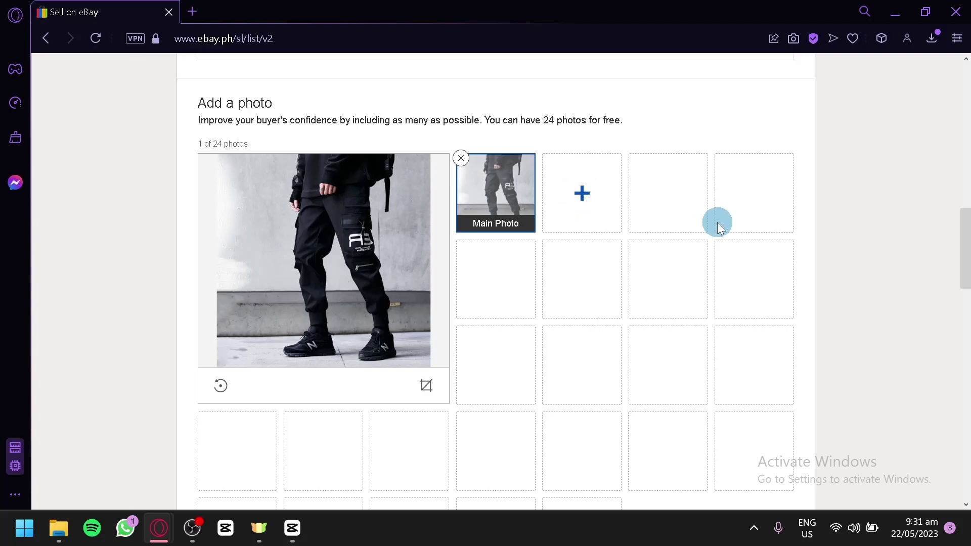
scroll(553, 273, down, 2)
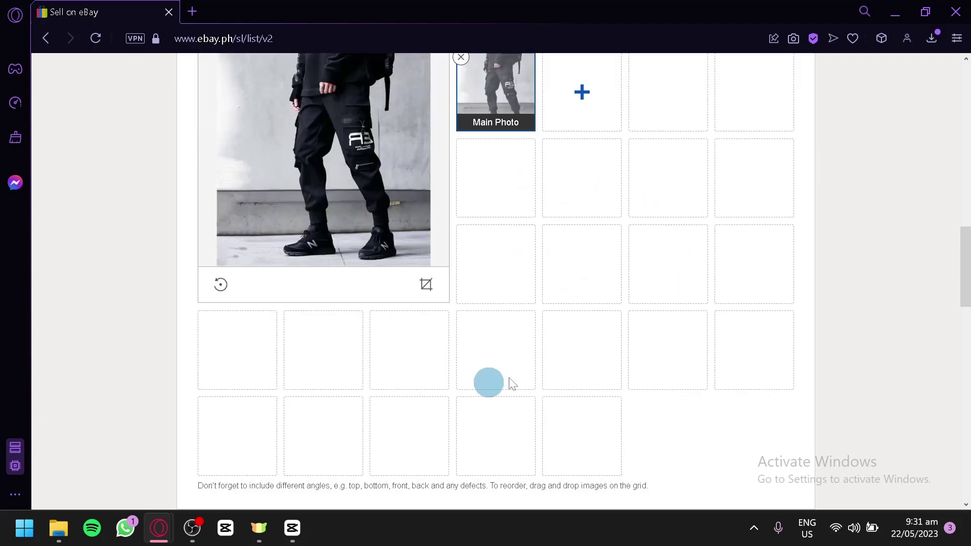
scroll(667, 184, up, 2)
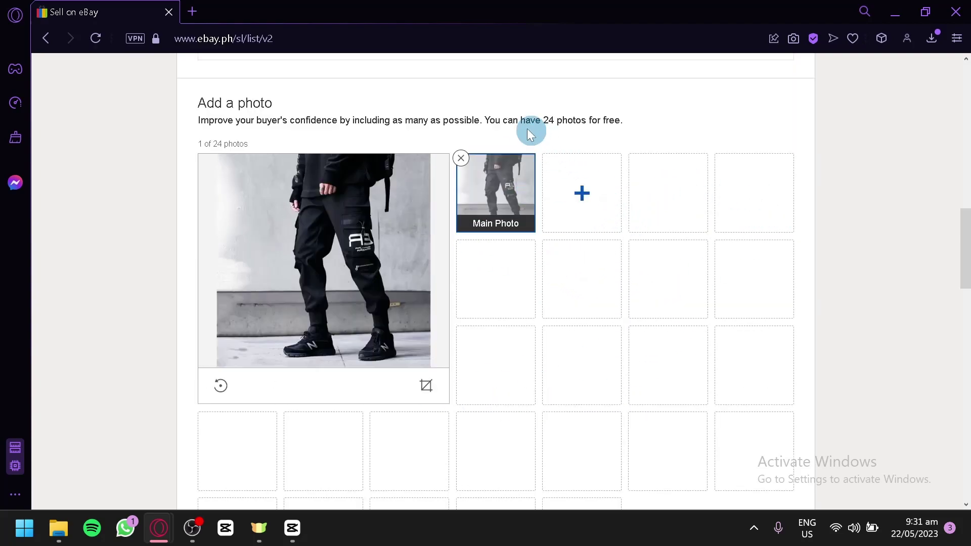
drag(481, 121, 613, 129)
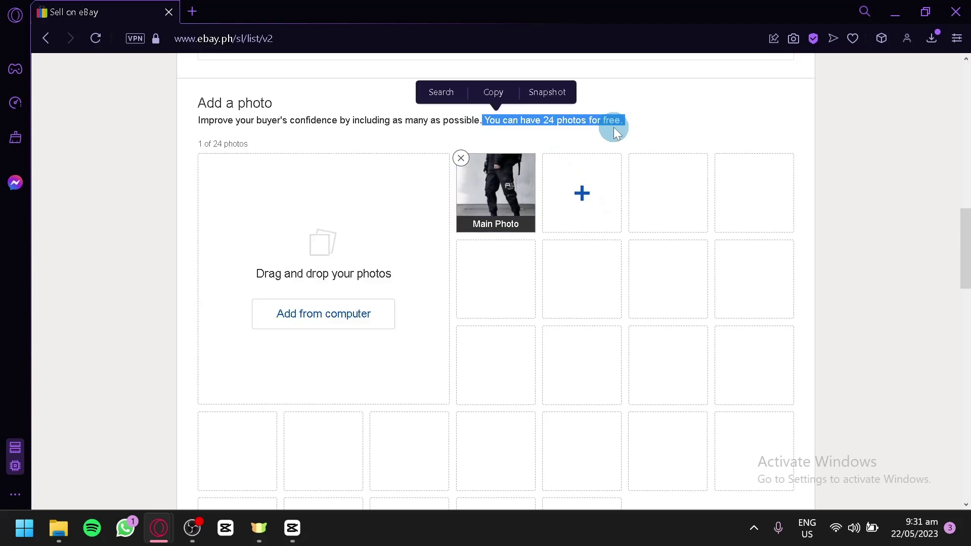
Set the auction starting bid and the Buy It Now price to PHP 1,000.00 each.
click(610, 125)
scroll(535, 199, down, 4)
scroll(535, 199, down, 4)
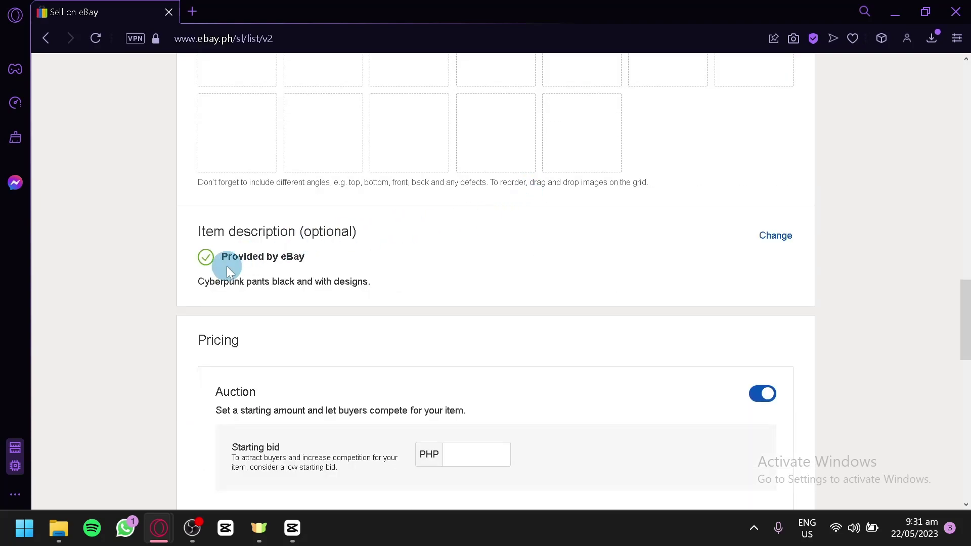
scroll(297, 309, down, 2)
click(506, 353)
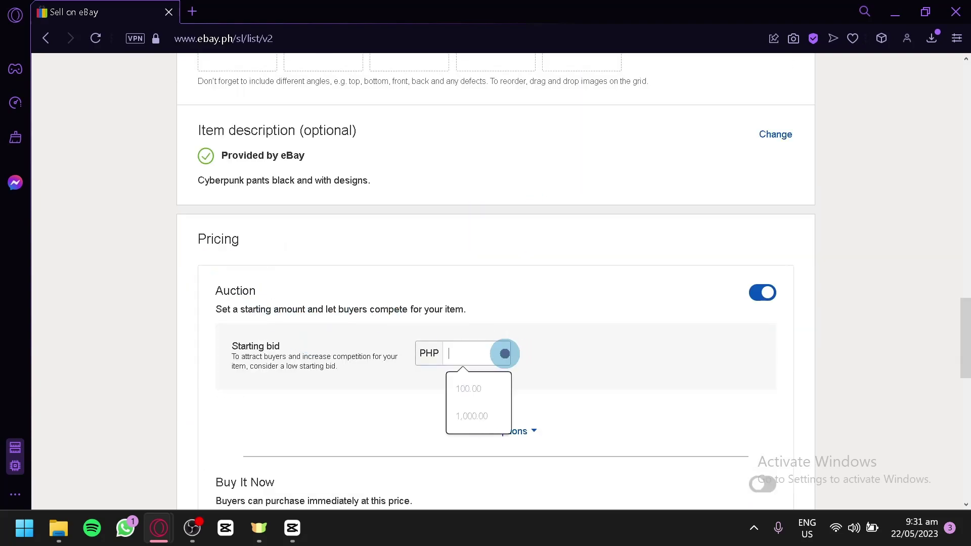
click(474, 406)
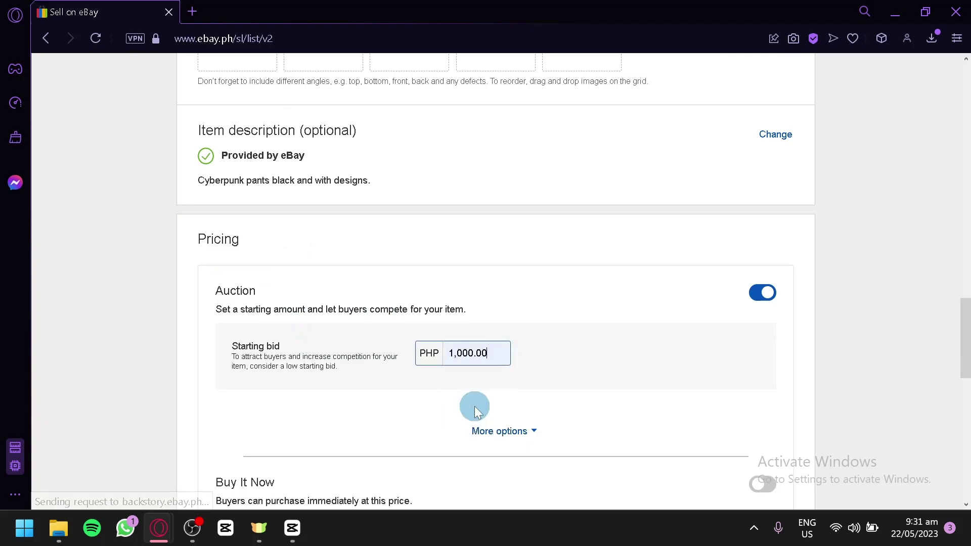
scroll(486, 383, down, 4)
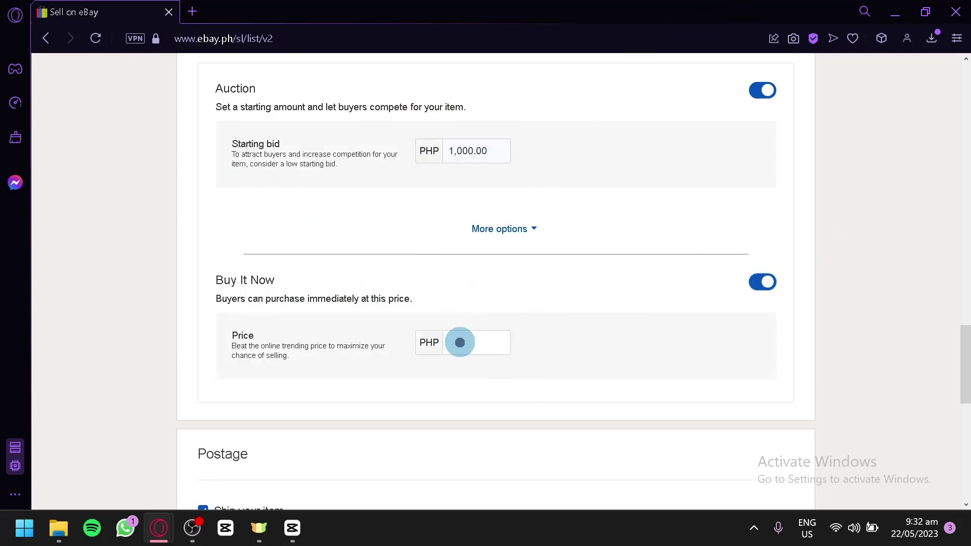
click(465, 343)
text(1,000)
click(491, 376)
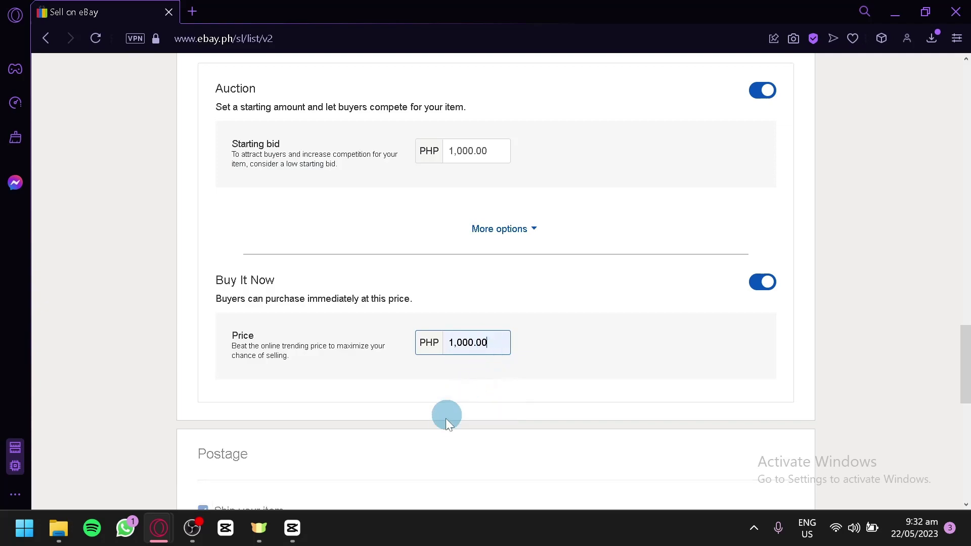
scroll(445, 418, down, 3)
scroll(445, 419, down, 2)
scroll(245, 220, up, 1)
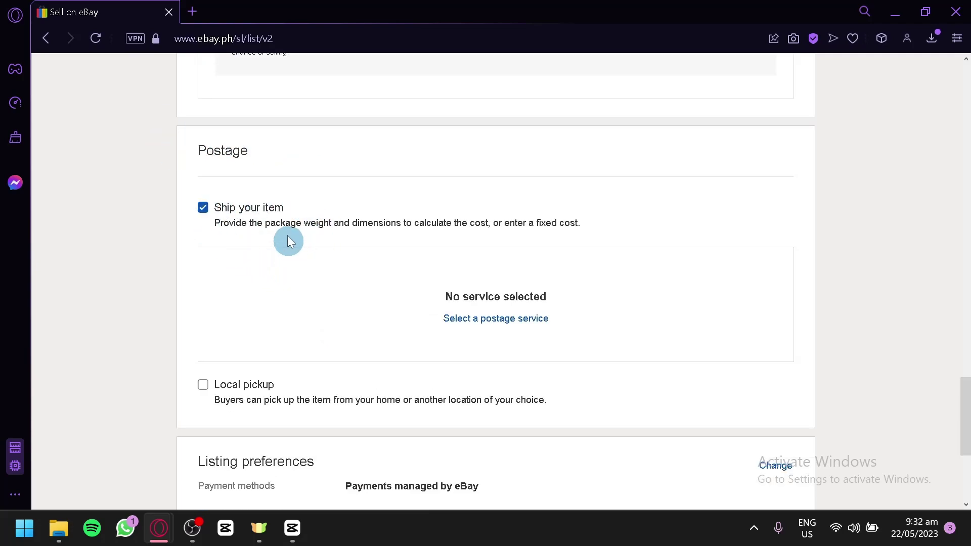
Choose Economy shipping from Southeast Asia Countries as the postage service.
click(496, 320)
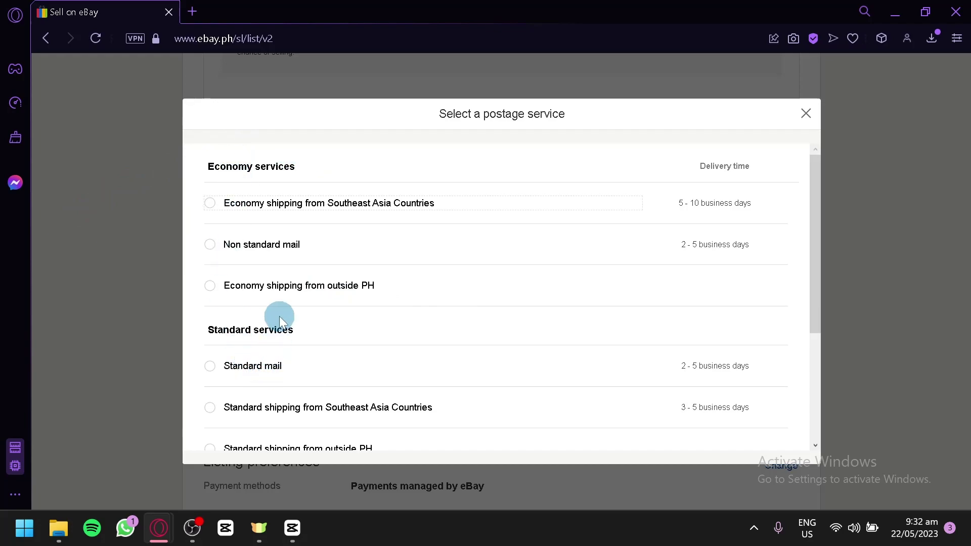
scroll(280, 322, down, 2)
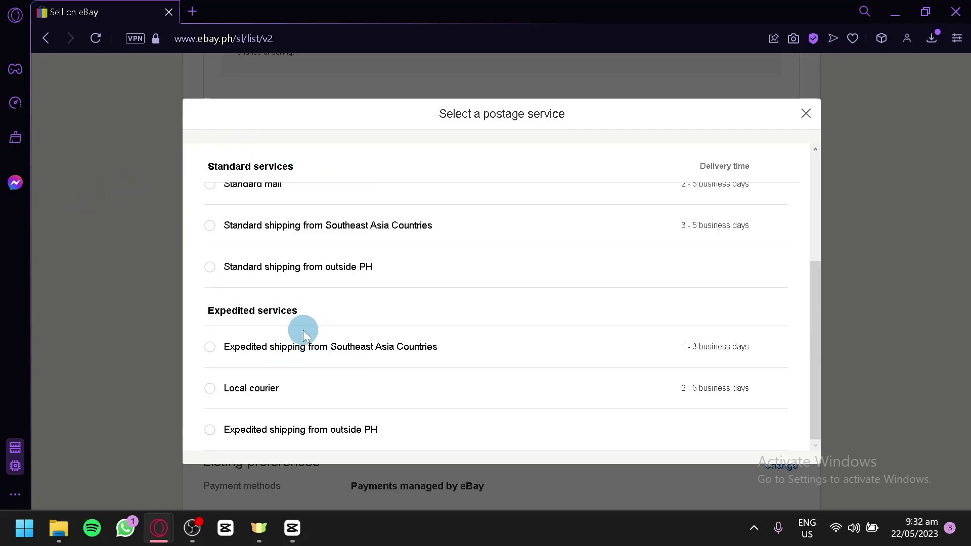
scroll(299, 330, up, 2)
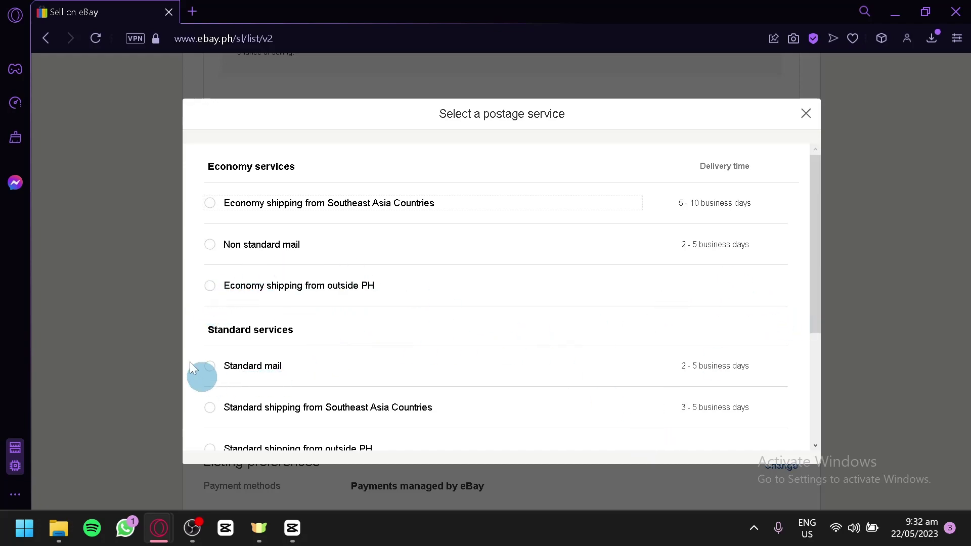
click(210, 206)
double_click(210, 212)
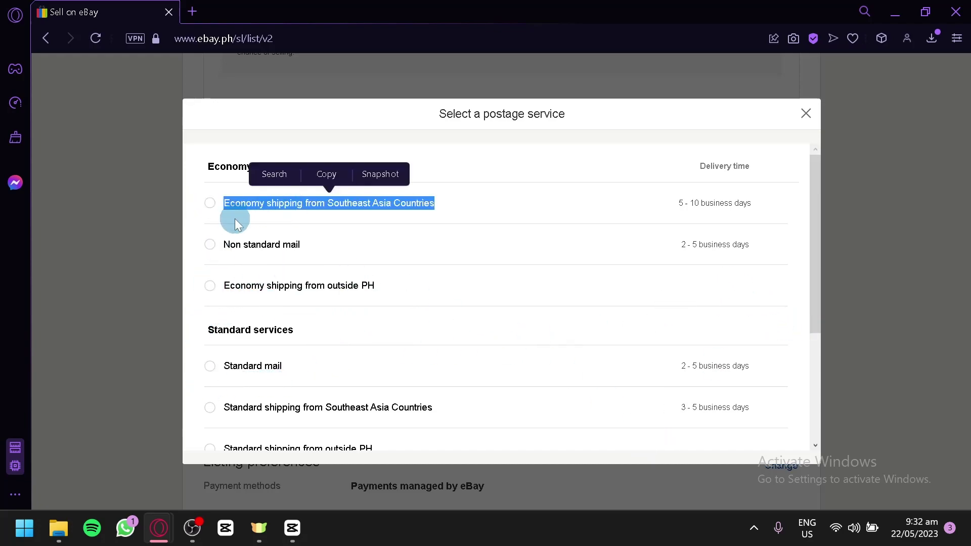
click(208, 203)
scroll(597, 319, down, 2)
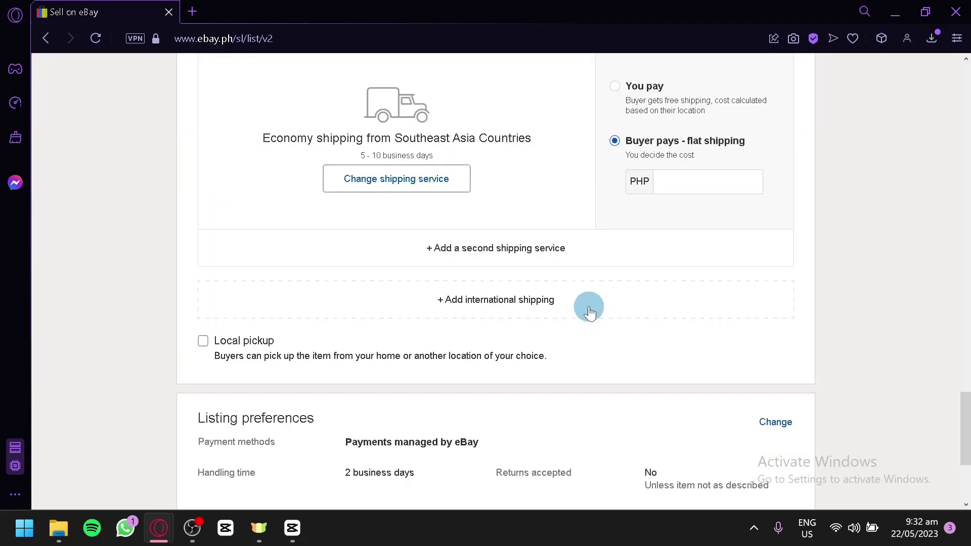
scroll(592, 307, up, 1)
Make the buyer pay a flat postage cost of PHP 500.00.
click(614, 183)
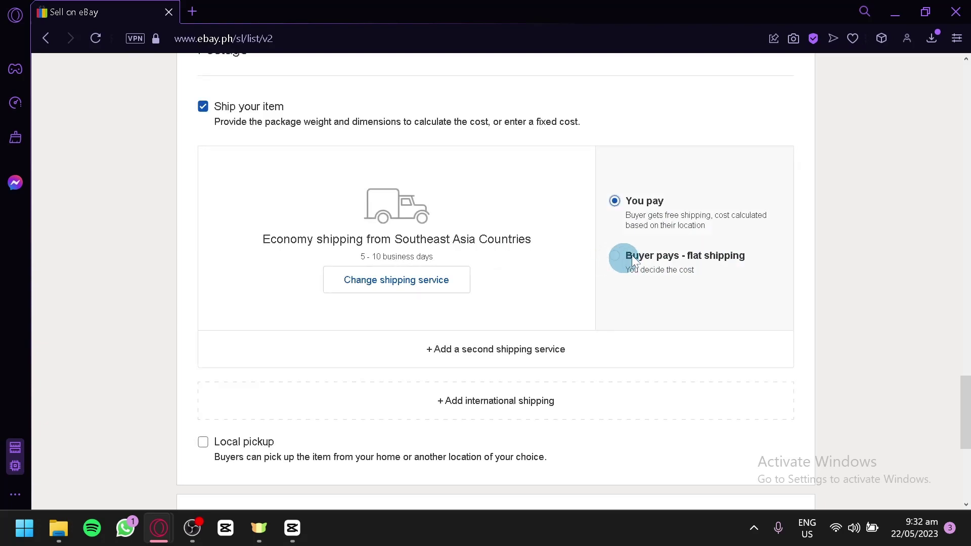
click(613, 261)
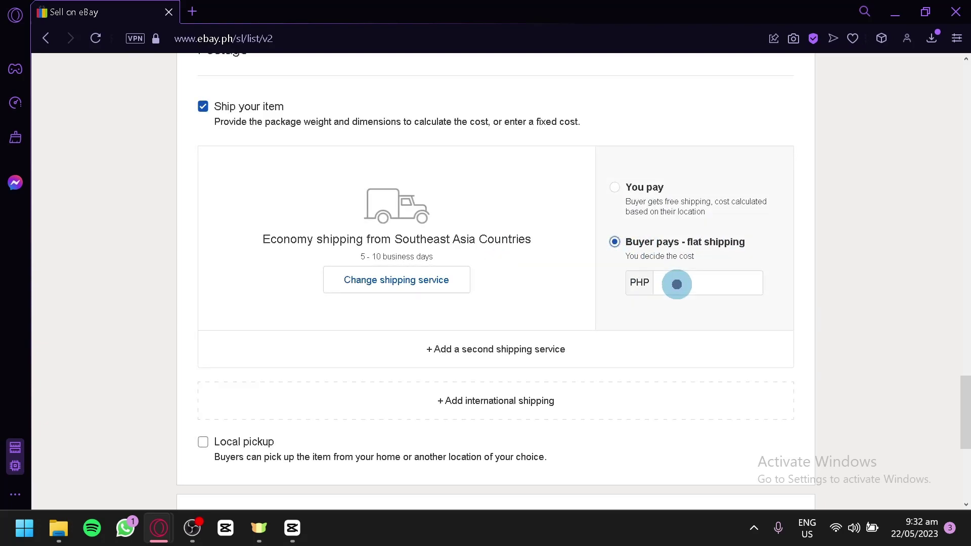
click(668, 282)
text(500)
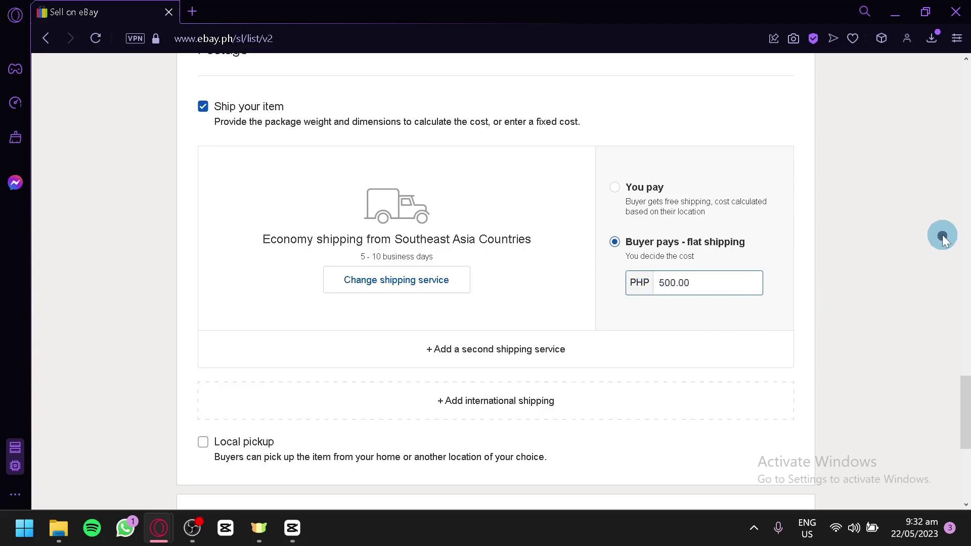
click(852, 313)
scroll(853, 313, down, 3)
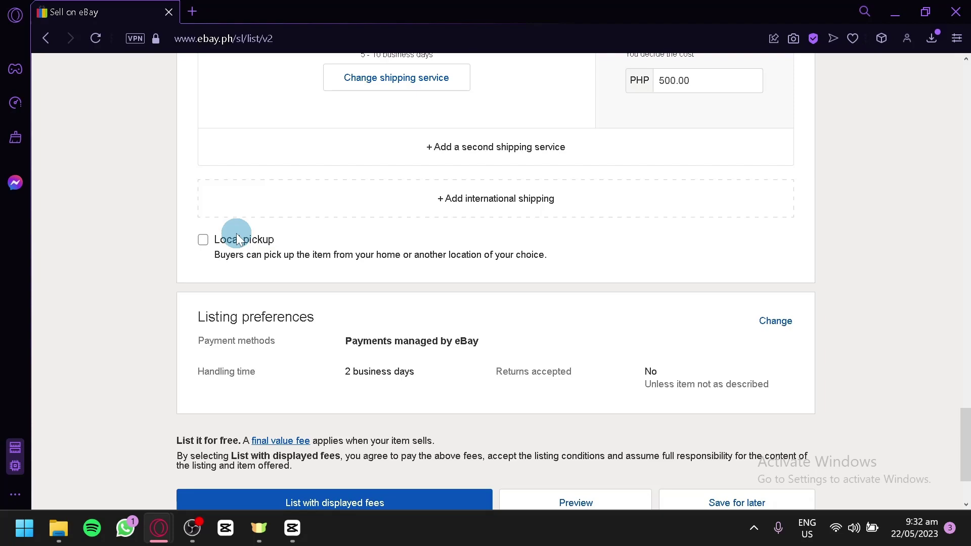
scroll(319, 299, down, 2)
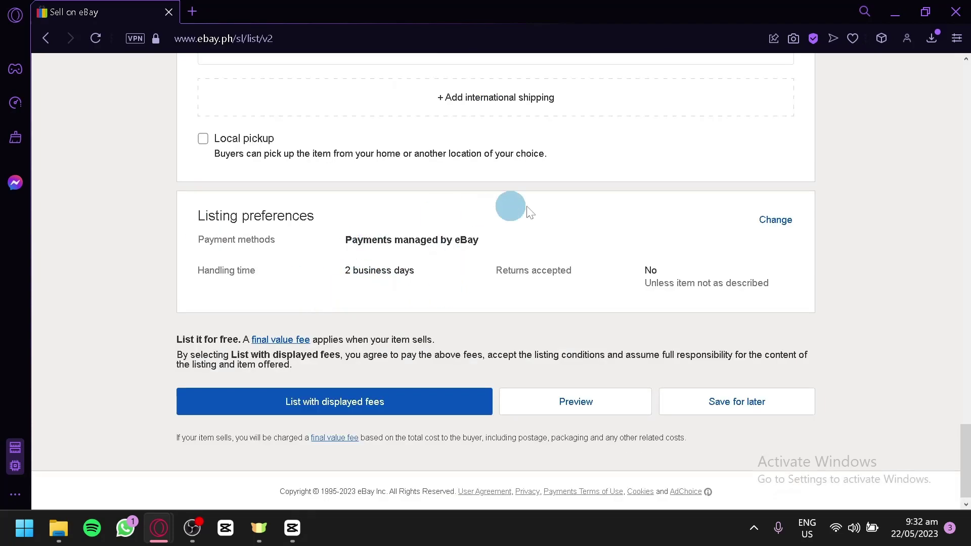
Submit via 'List with displayed fees', triggering the missing payment options warning.
click(463, 402)
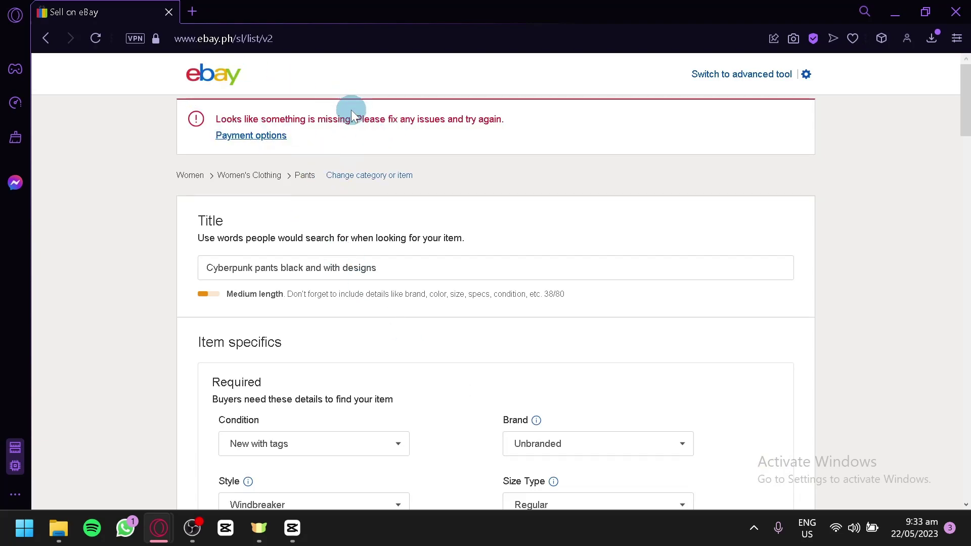
scroll(335, 133, down, 5)
scroll(335, 137, down, 3)
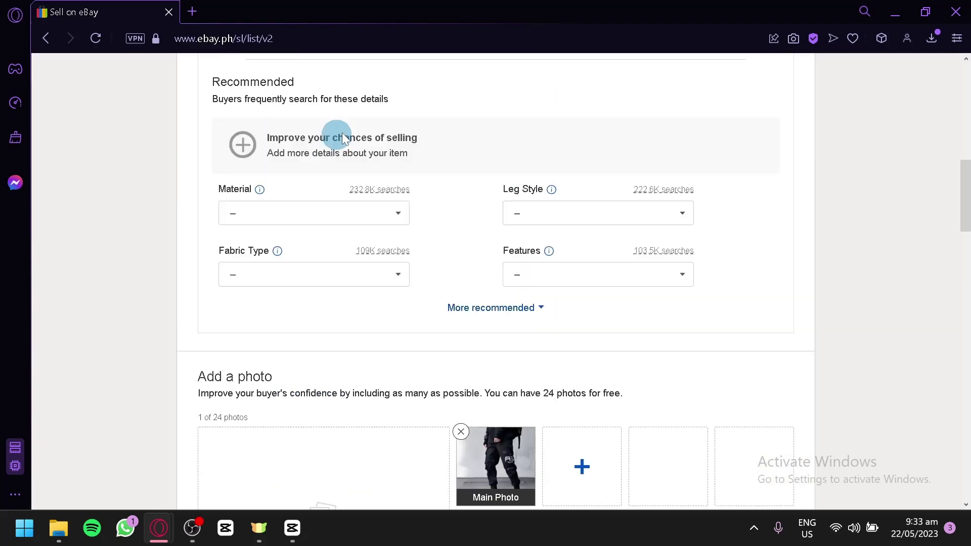
scroll(337, 131, up, 8)
Set payment preferences to allow Cash on Pickup and accept returns, and save them.
click(260, 136)
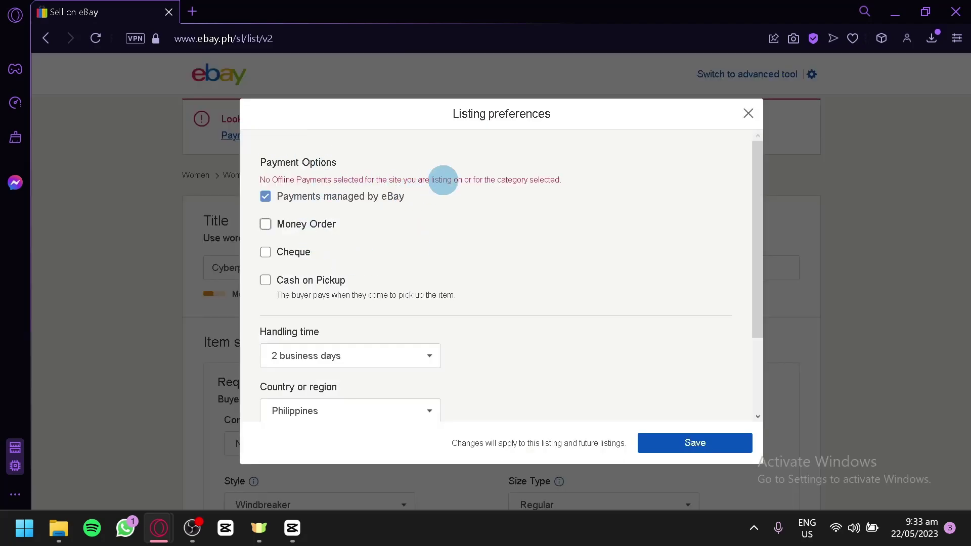
scroll(395, 213, down, 2)
scroll(396, 213, up, 2)
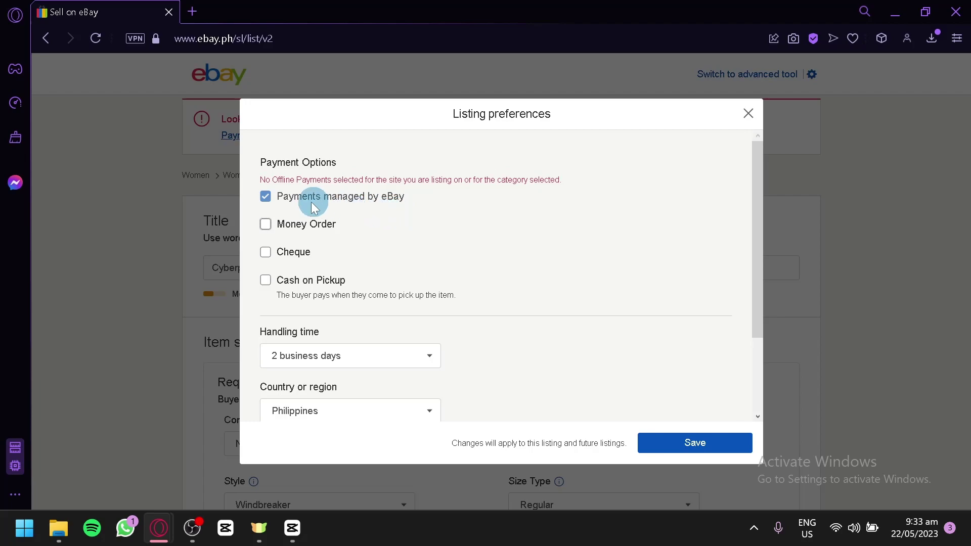
click(267, 281)
click(266, 198)
scroll(453, 277, down, 2)
click(265, 367)
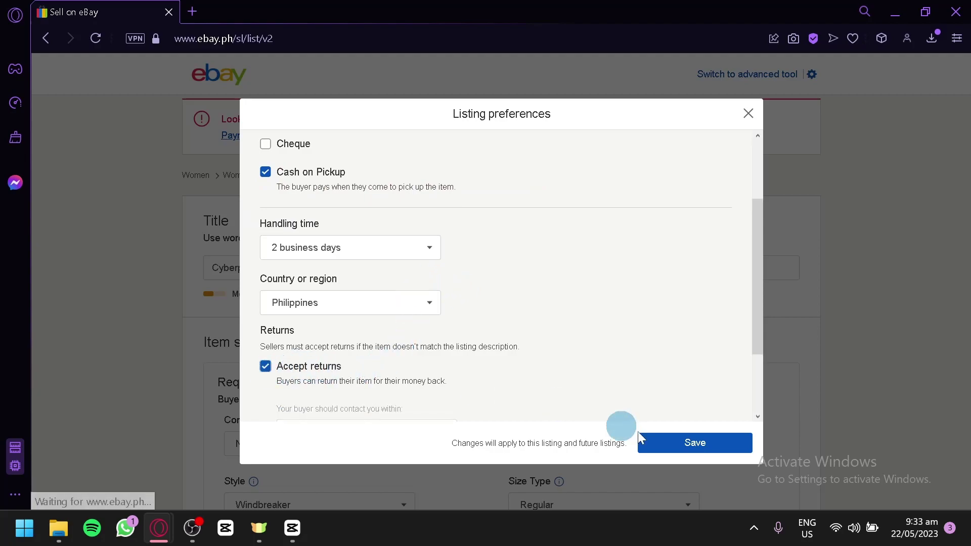
click(660, 444)
scroll(649, 439, down, 10)
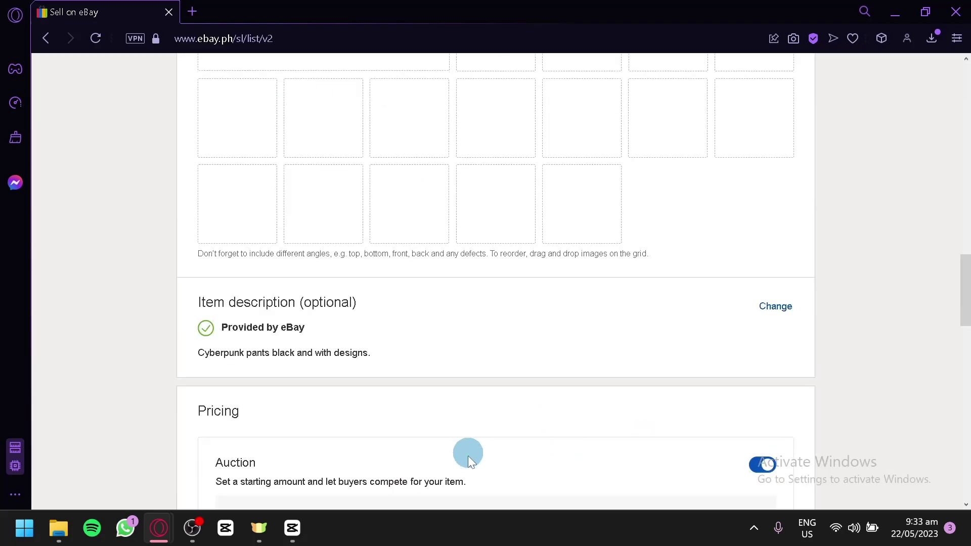
scroll(468, 456, down, 15)
Submit the listing with displayed fees, landing on the sign-in Welcome page.
click(379, 398)
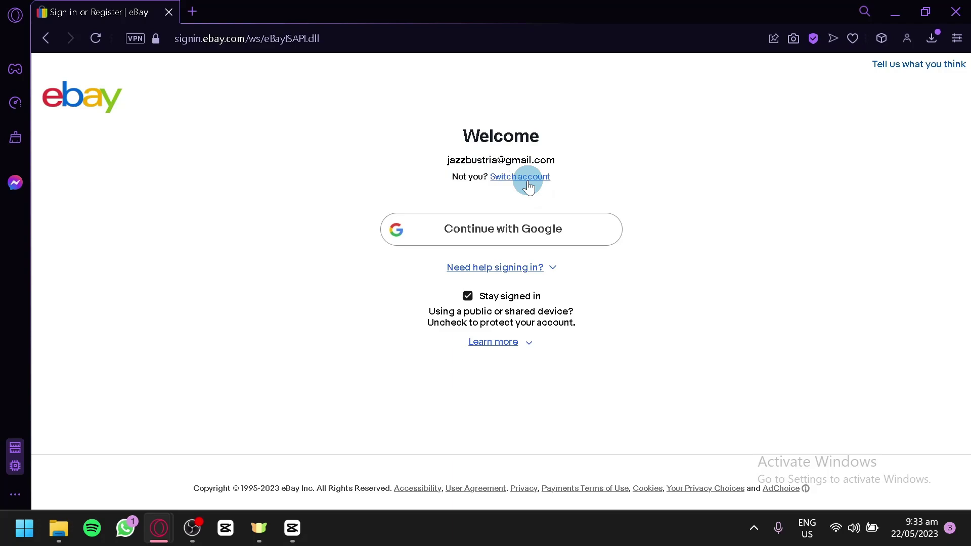
Go back to the pants listing form and save it as a draft for later.
click(46, 38)
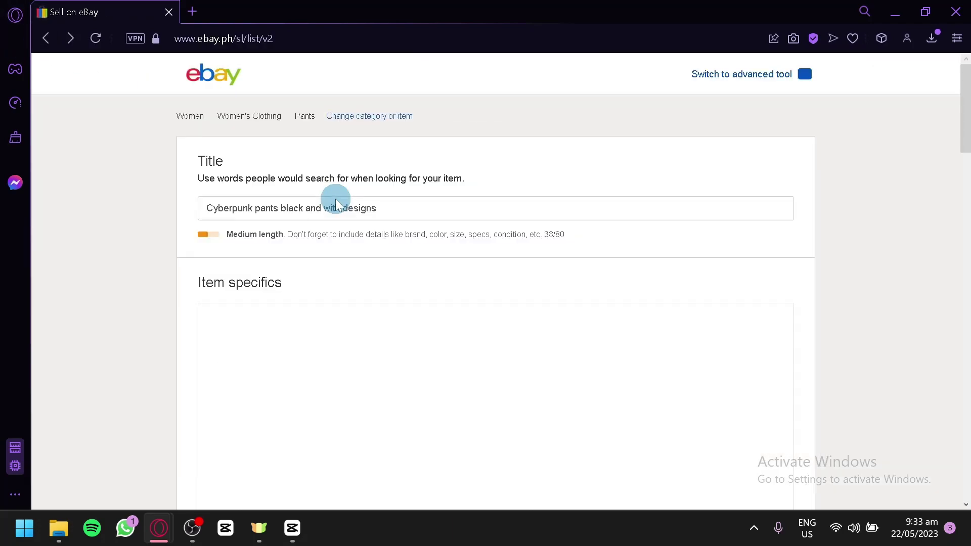
scroll(336, 198, down, 4)
scroll(293, 182, down, 10)
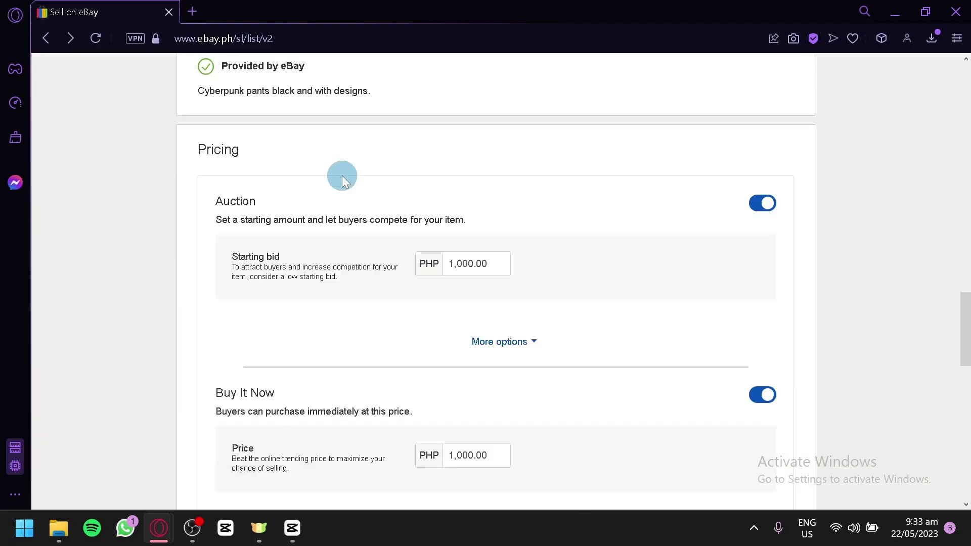
scroll(341, 181, down, 10)
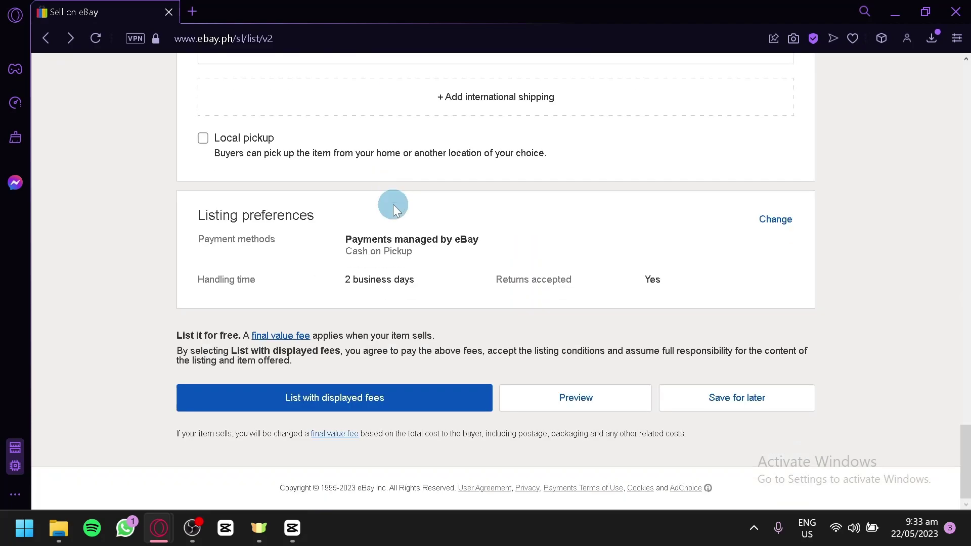
click(758, 395)
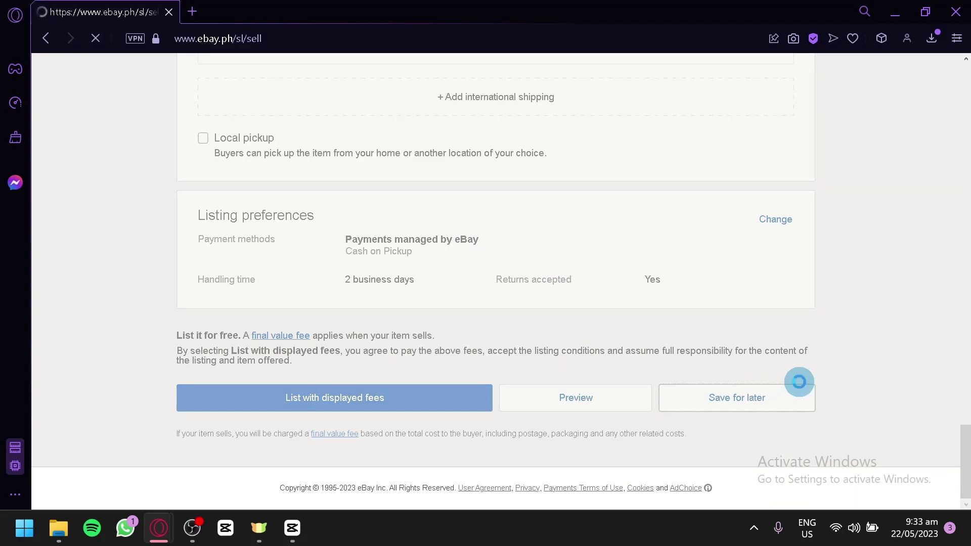
scroll(172, 298, down, 7)
scroll(172, 298, up, 3)
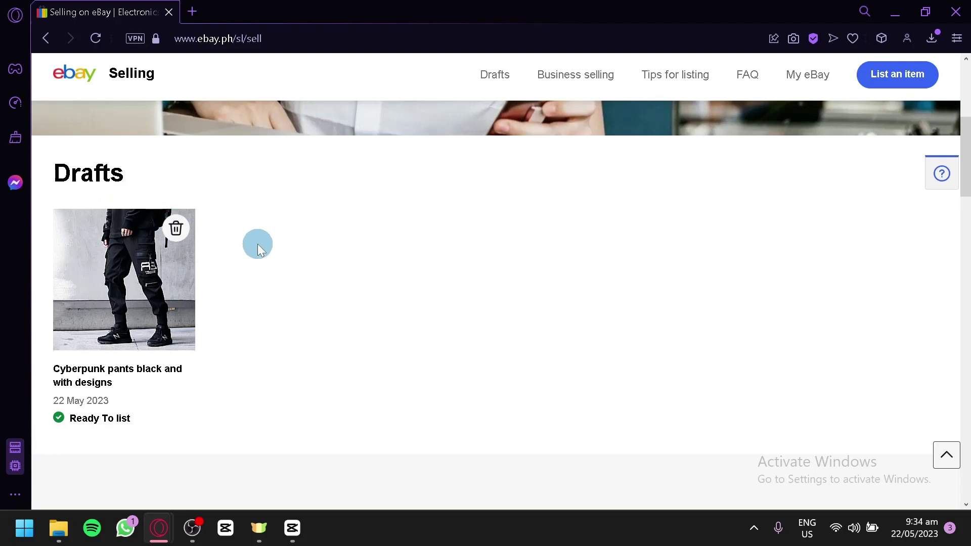
scroll(159, 266, up, 3)
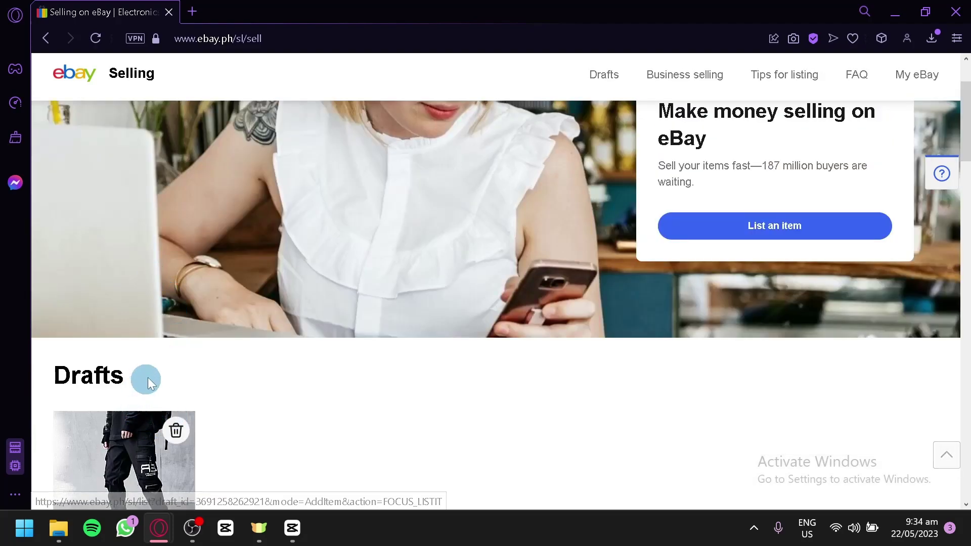
scroll(140, 357, up, 2)
scroll(412, 217, down, 2)
scroll(397, 204, down, 5)
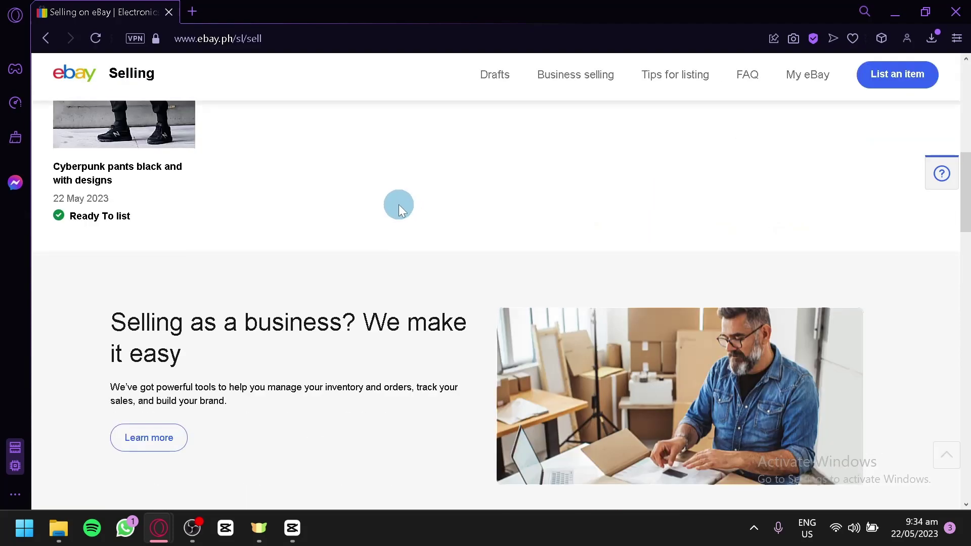
scroll(397, 204, down, 4)
scroll(380, 204, up, 5)
scroll(379, 199, up, 4)
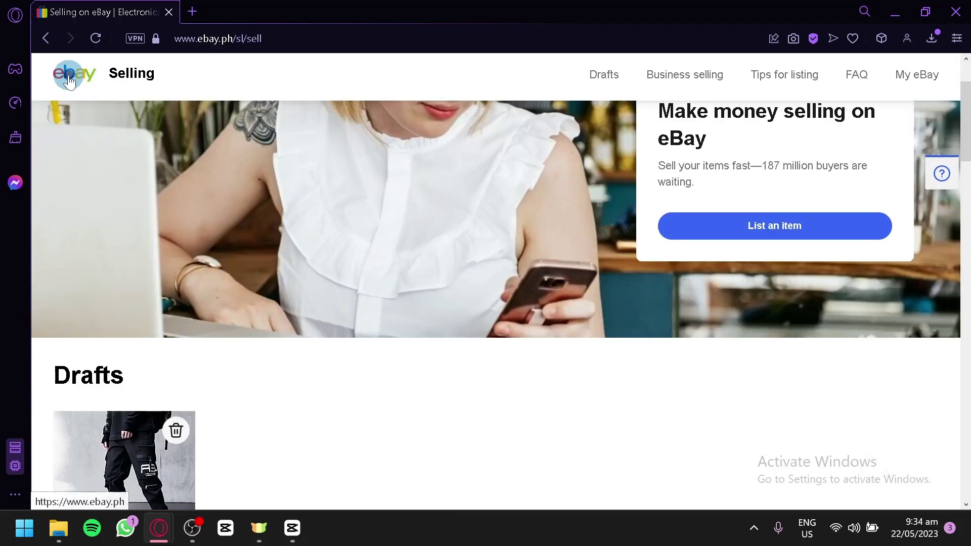
Return to the eBay Philippines home page, leaving the Cyberpunk pants draft saved.
click(75, 85)
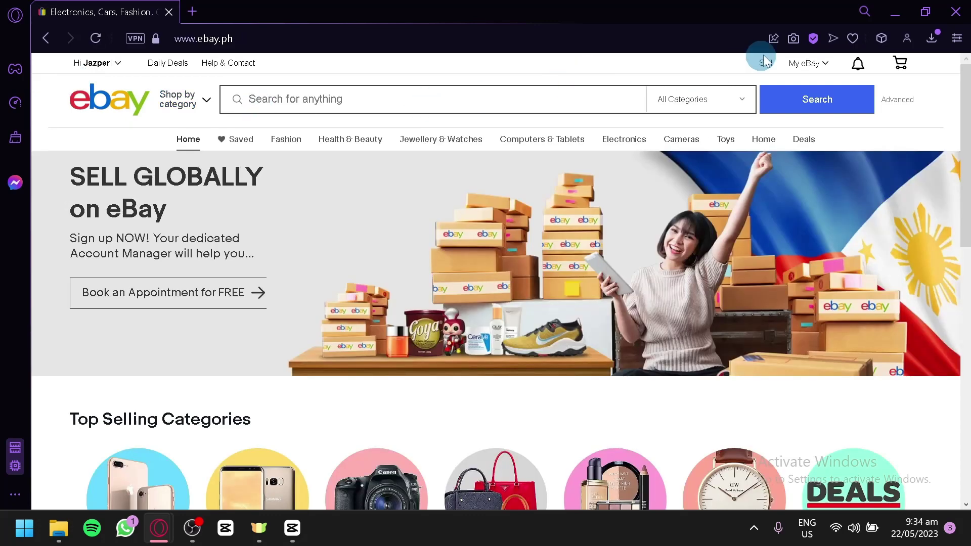
click(814, 63)
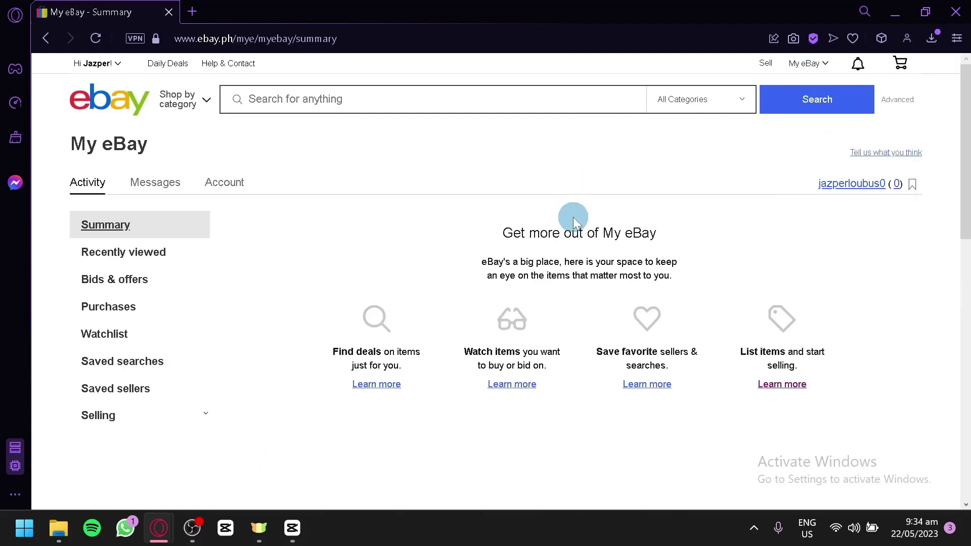
drag(809, 187, 884, 190)
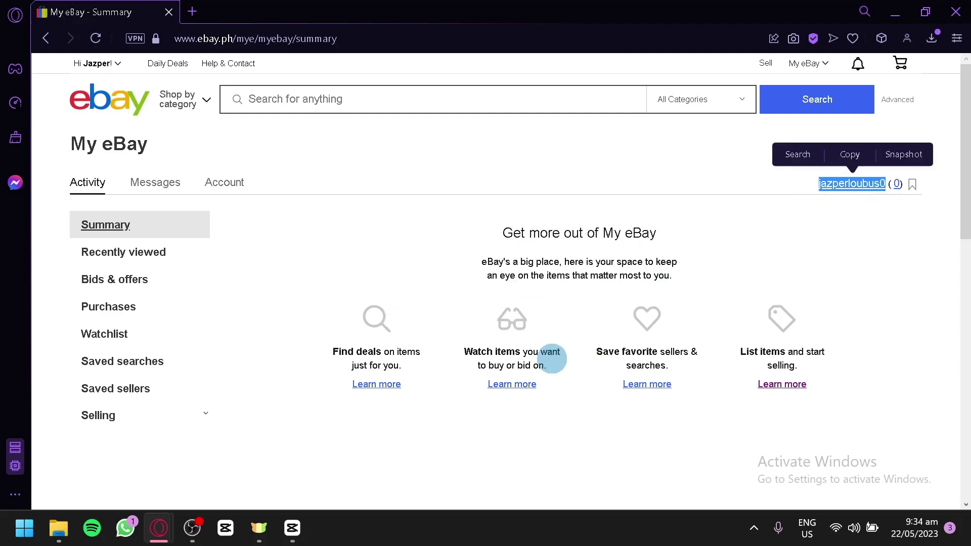
click(448, 467)
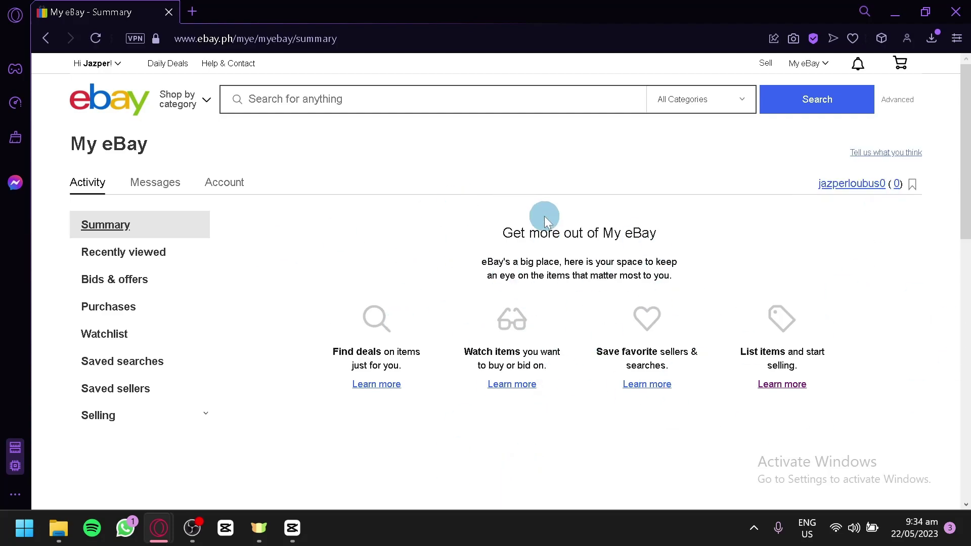